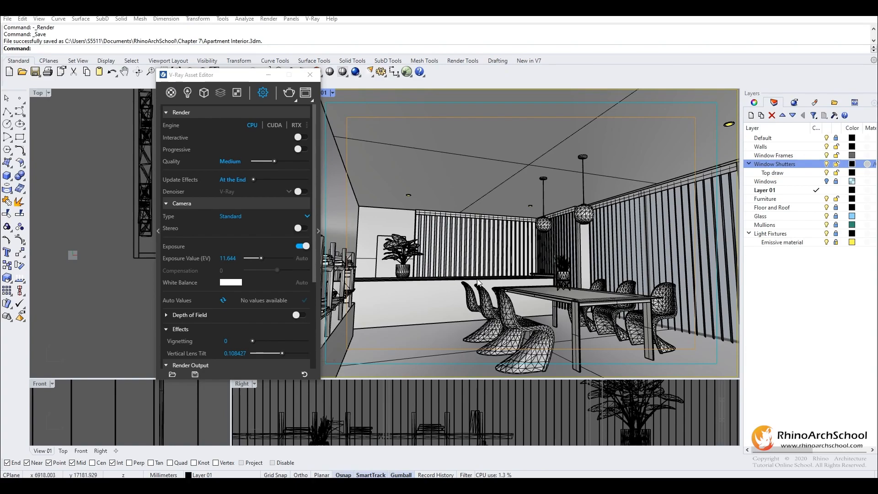
- Create a Generic V-Ray material and name it "Glass Seat"
left_click(171, 93)
left_click(170, 93)
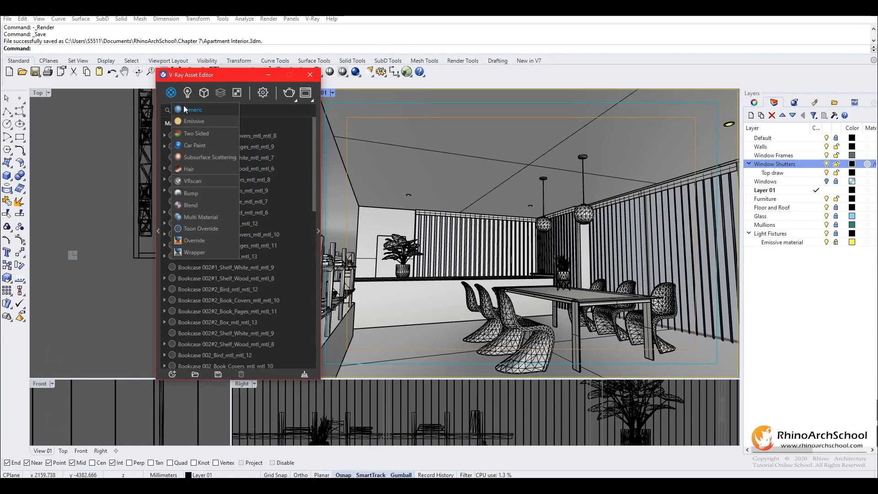
left_click(184, 111)
scroll(206, 301, "down", 2)
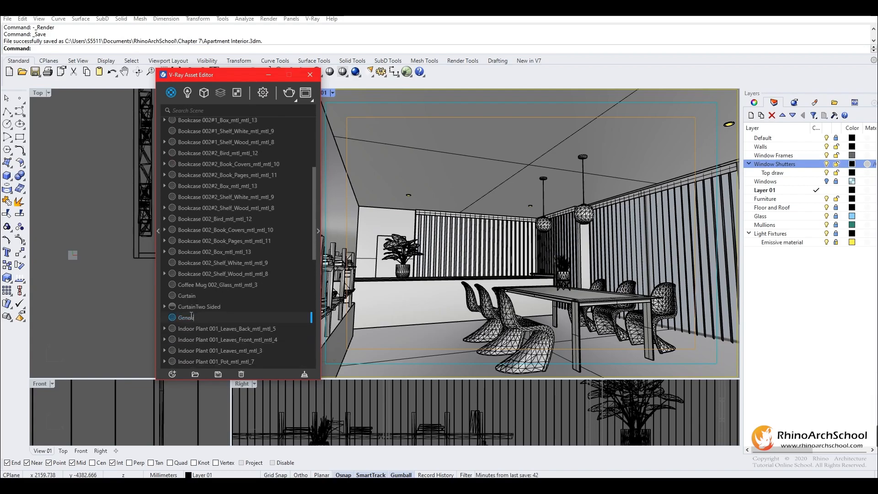
type("Glass Seat")
- Set the Glass Seat material's diffuse color to black and its reflection and refraction colors to near white
left_click(317, 208)
left_click_drag(330, 76, 209, 55)
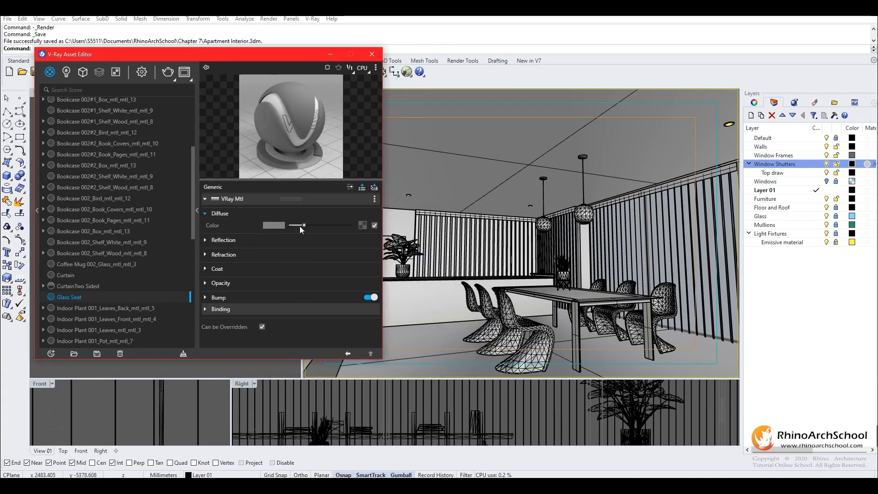
left_click_drag(300, 225, 292, 225)
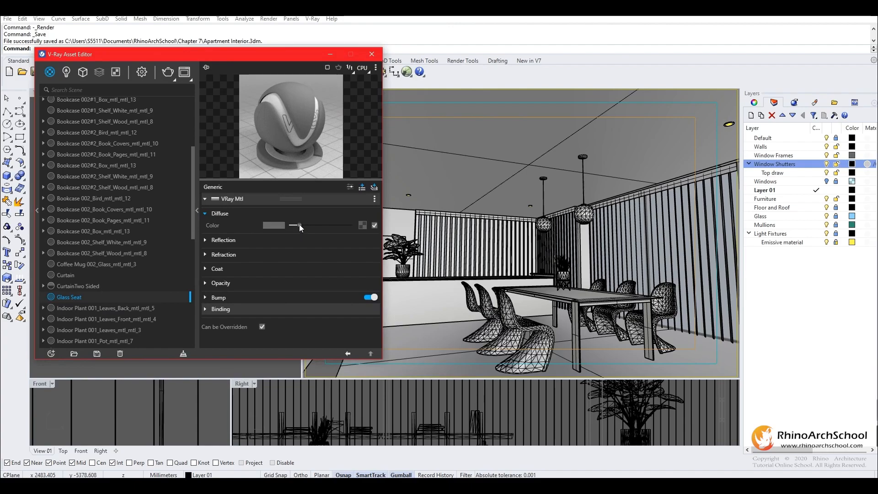
left_click(205, 239)
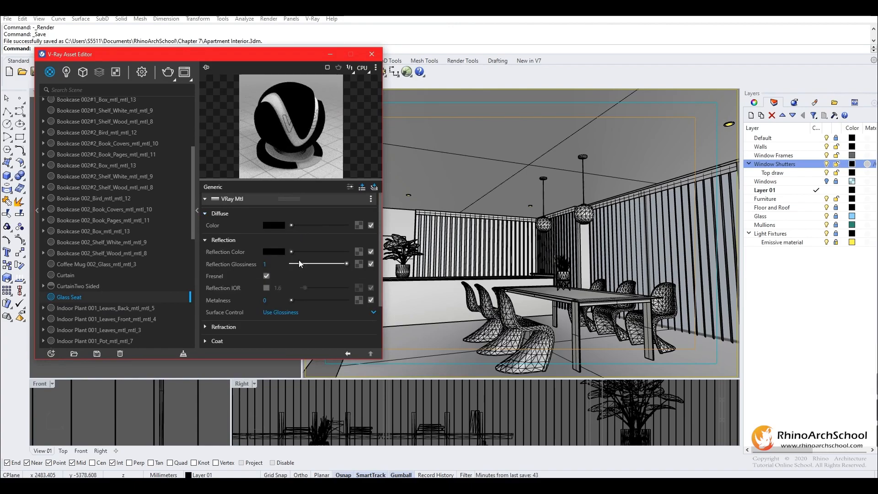
left_click_drag(306, 252, 342, 252)
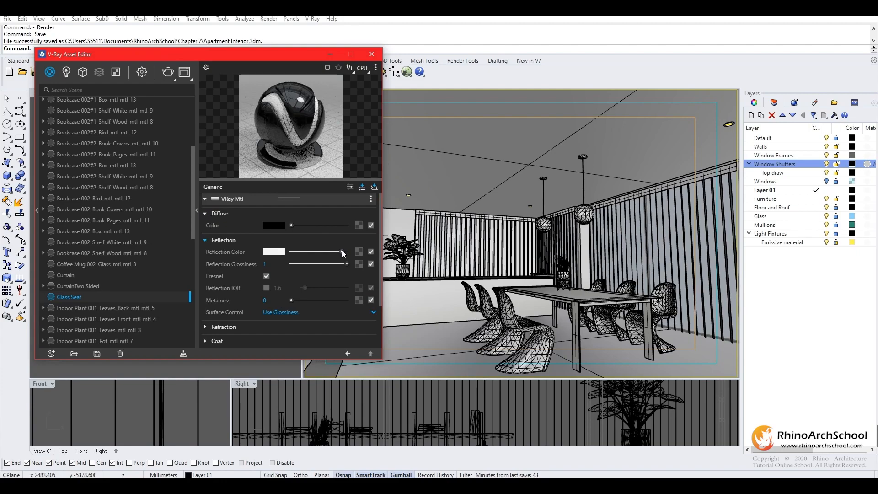
scroll(201, 278, "down", 2)
left_click(205, 281)
left_click_drag(306, 292, 341, 294)
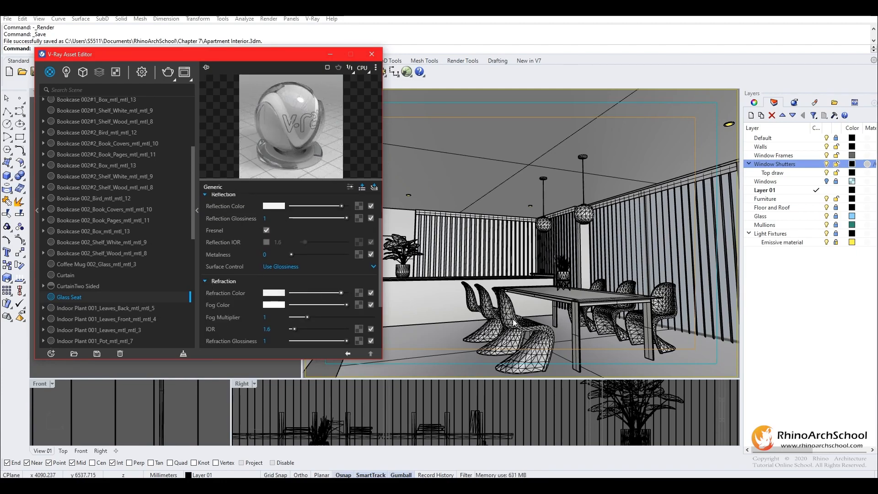
- Select all six dining chairs around the table and group them with the Group command
left_click(487, 311)
left_click(486, 314, "shift")
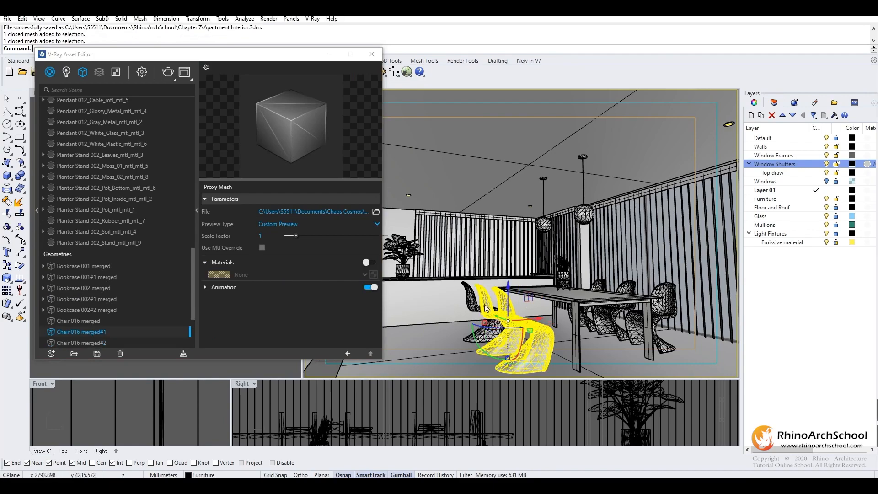
left_click(471, 304, "shift")
left_click(595, 297, "shift")
left_click(624, 288, "shift")
left_click(655, 285, "shift")
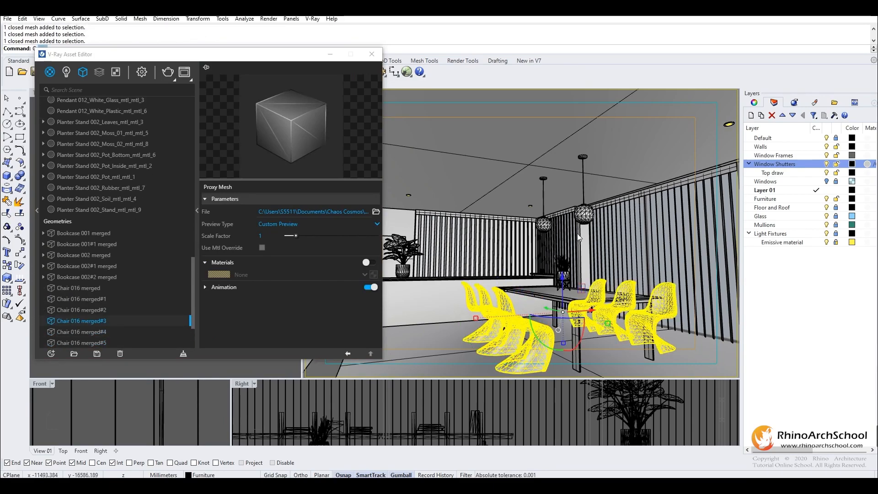
type("Gro")
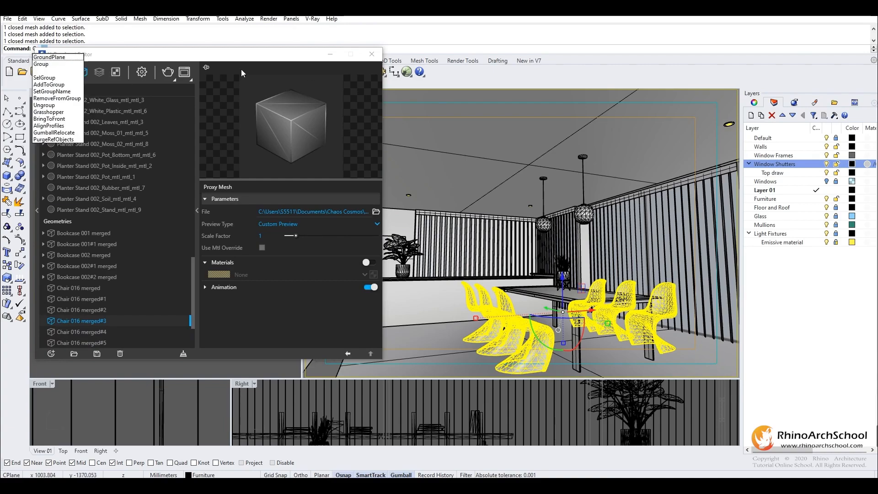
left_click(48, 63)
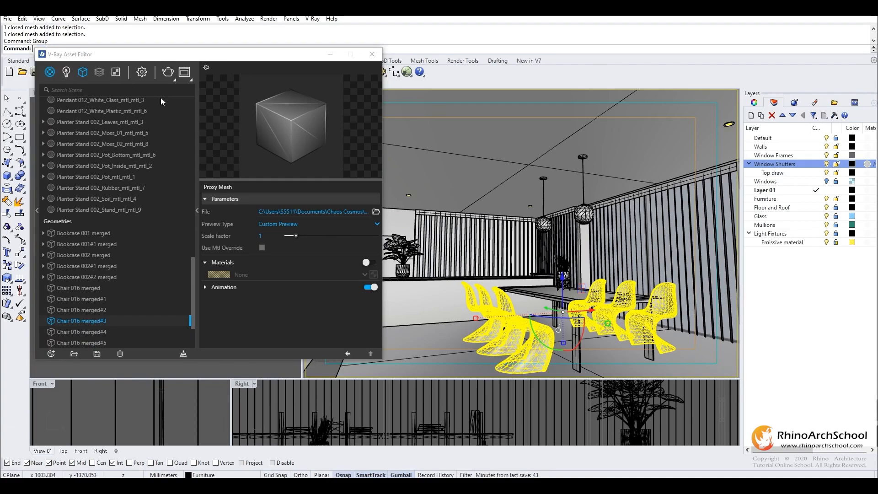
- Apply the Glass Seat material to the selected group of chairs
left_click(51, 74)
scroll(162, 198, "up", 8)
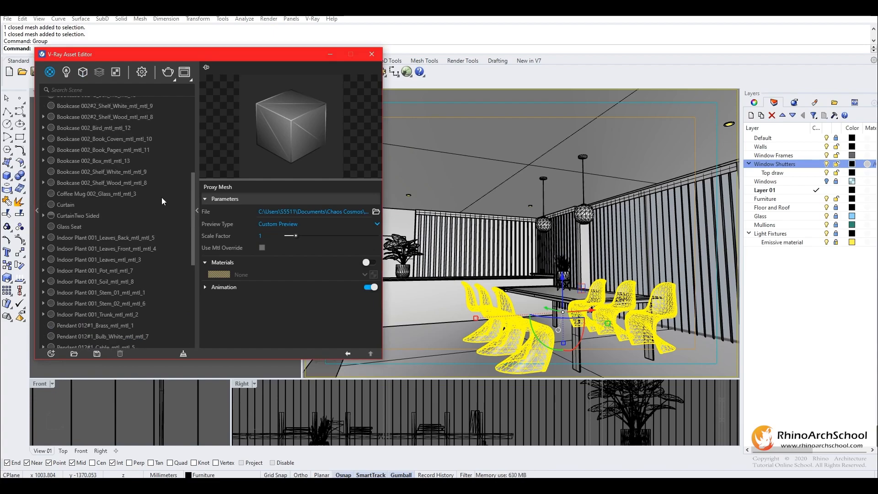
right_click(68, 277)
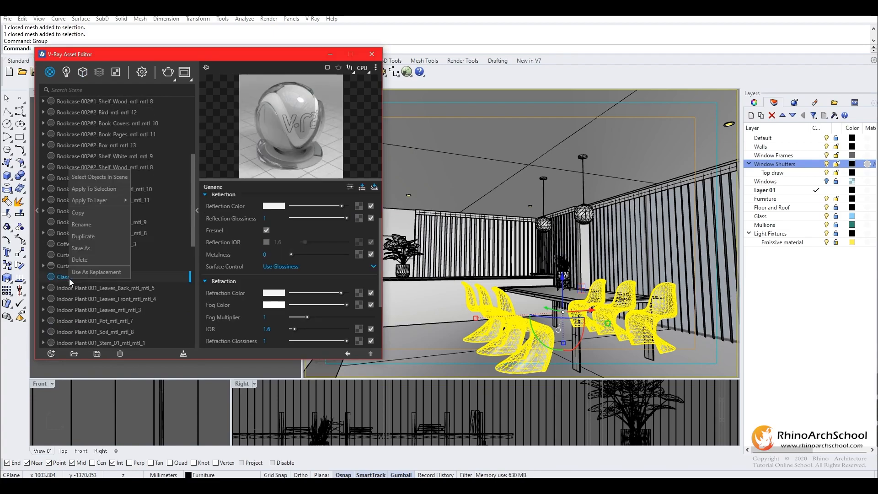
left_click(108, 188)
- Enable interactive rendering, start the render and limit the render region to the front chairs
left_click(142, 73)
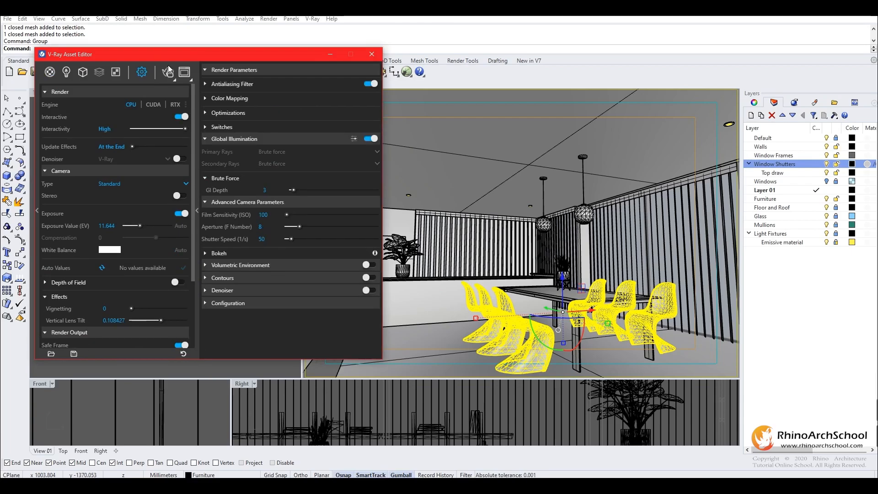
left_click(168, 68)
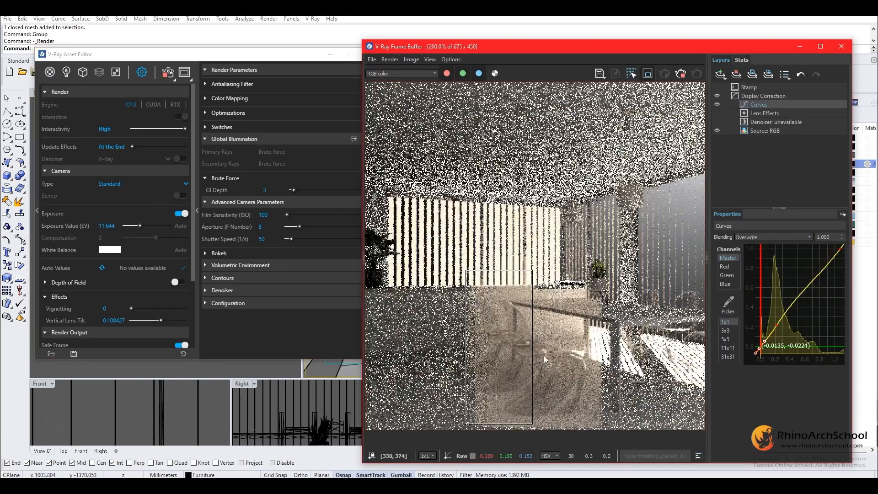
scroll(544, 355, "up", 1)
scroll(563, 357, "down", 1)
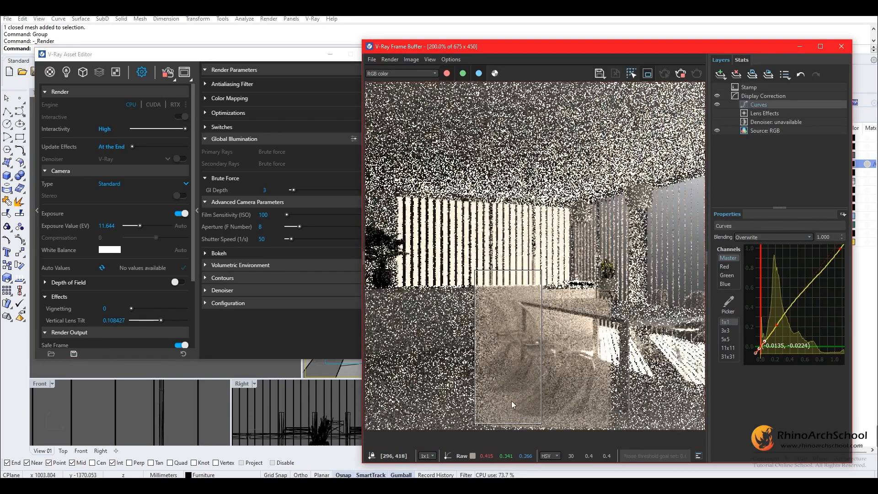
scroll(509, 399, "up", 2)
scroll(509, 368, "down", 2)
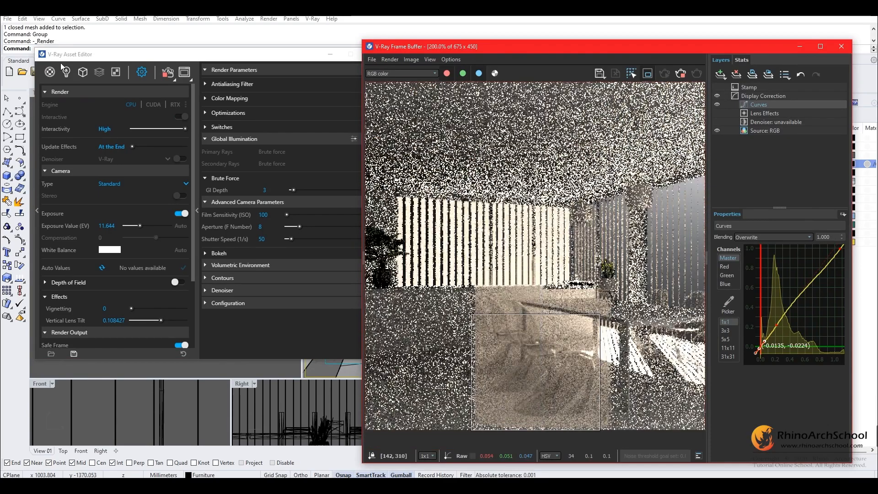
- Slightly darken the Glass Seat material's refraction and reflection colors and re-render regions around the front chairs
left_click(52, 74)
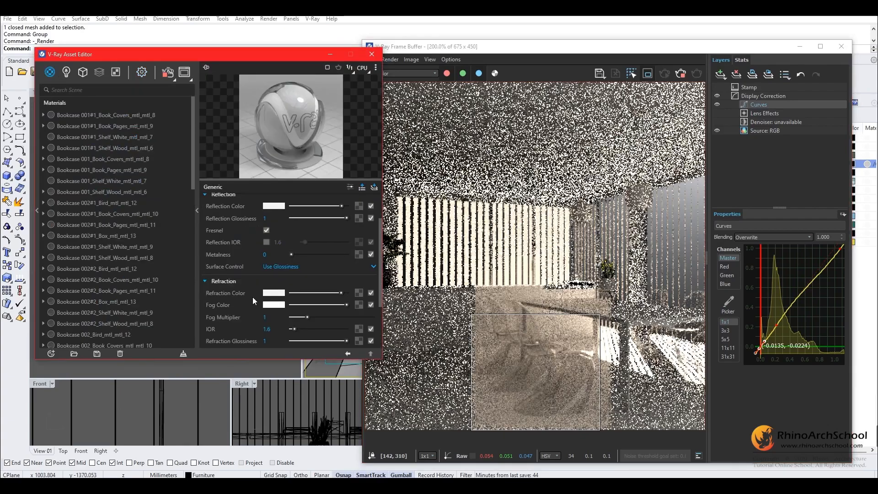
left_click(335, 292)
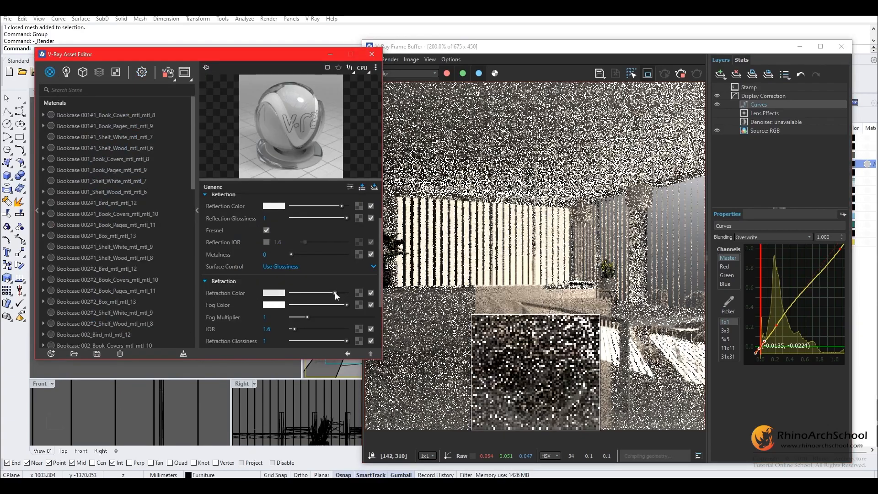
left_click_drag(334, 292, 336, 293)
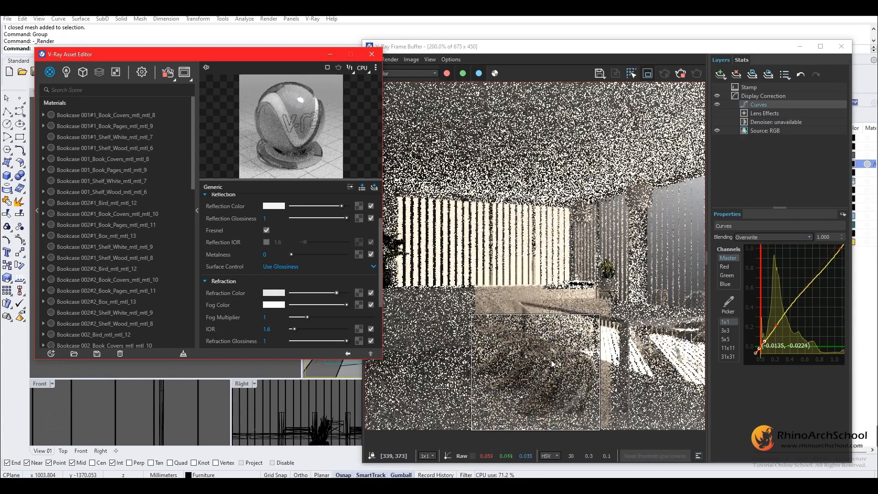
scroll(553, 361, "down", 1)
scroll(552, 361, "up", 1)
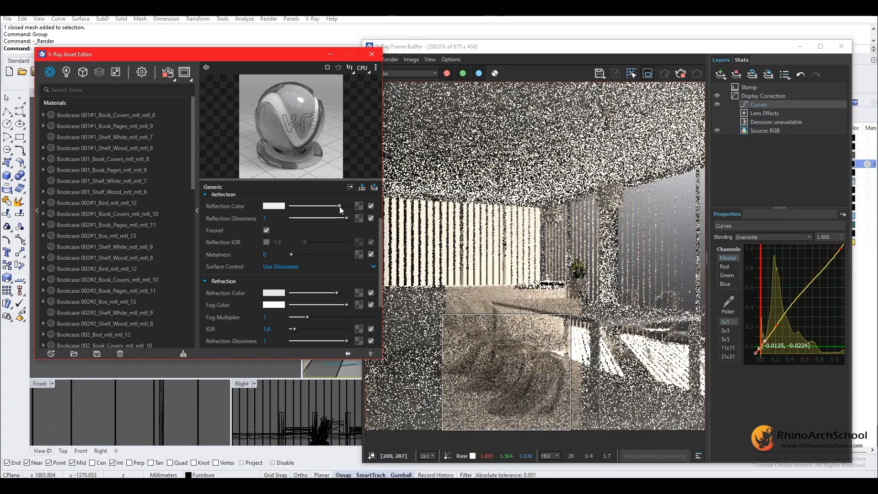
left_click_drag(534, 274, 450, 429)
left_click_drag(558, 311, 488, 428)
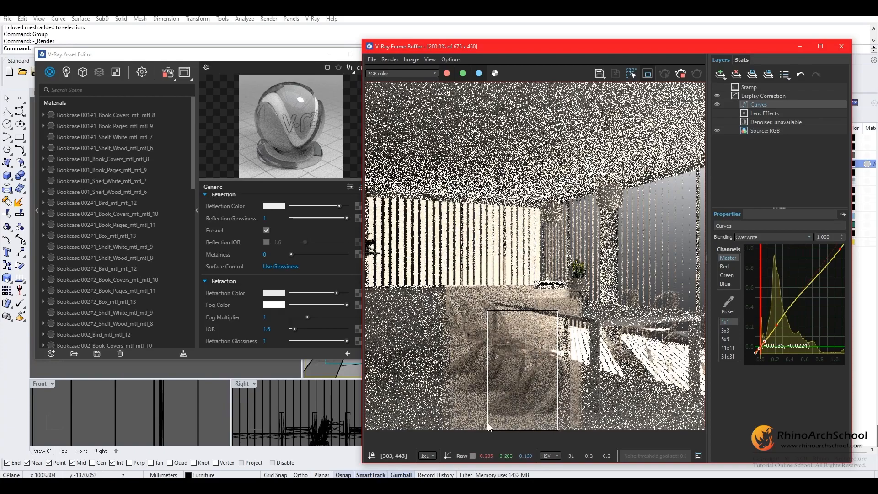
- Test the Glass Seat material's reflection Max Depth at 2 and 10, and return it to 5
left_click(246, 273)
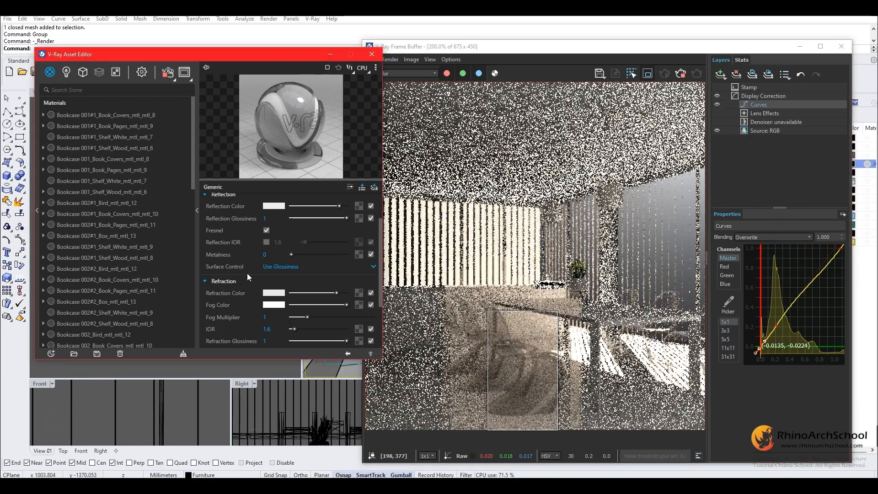
scroll(239, 244, "up", 2)
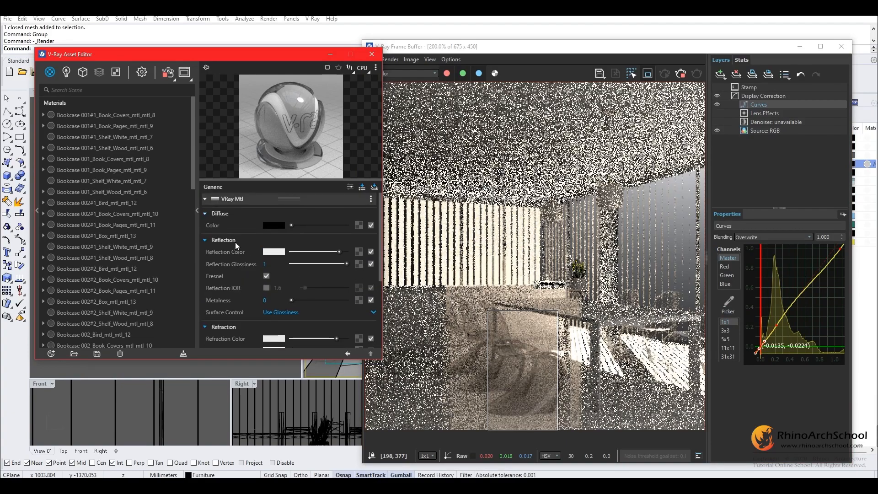
scroll(239, 275, "down", 3)
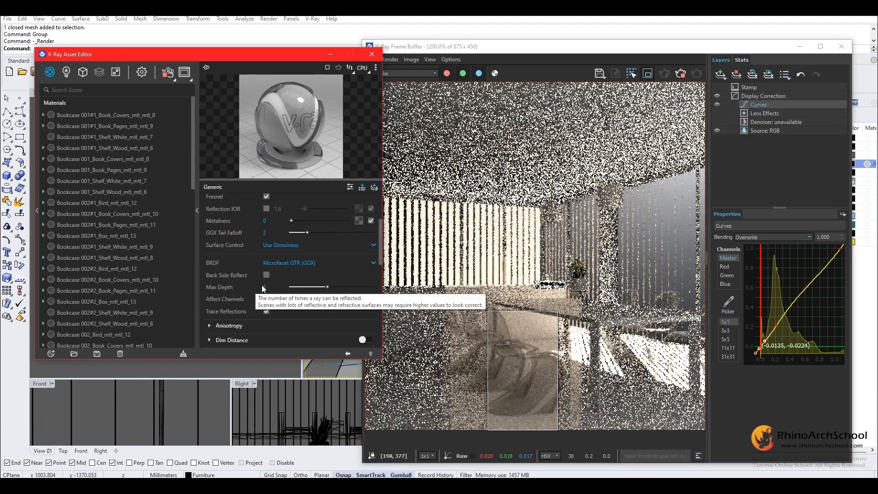
type("2")
key("Return")
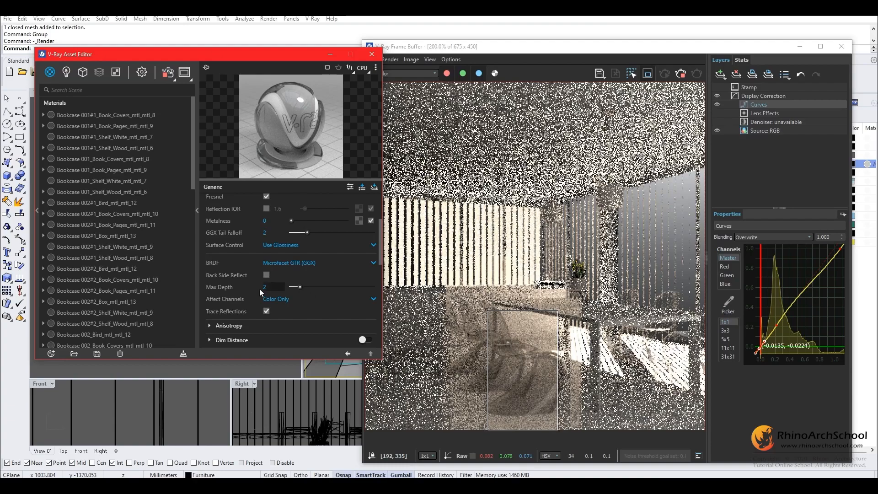
type("10")
key("Return")
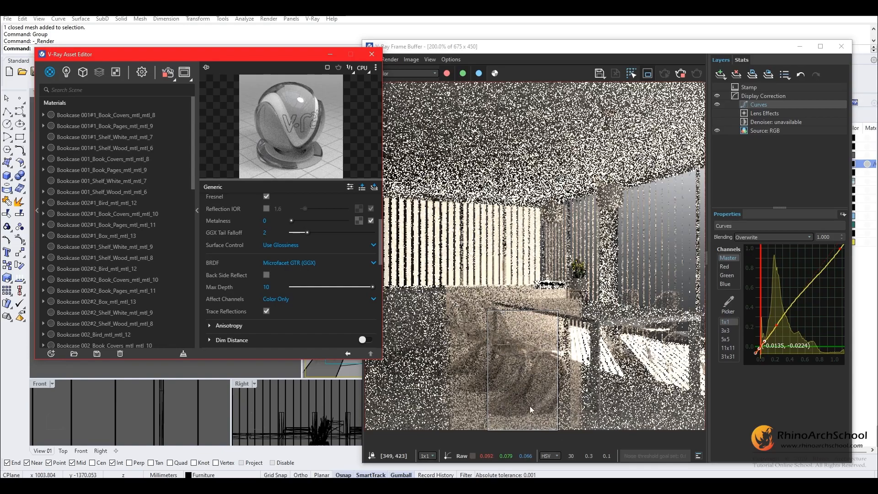
type("5")
key("Return")
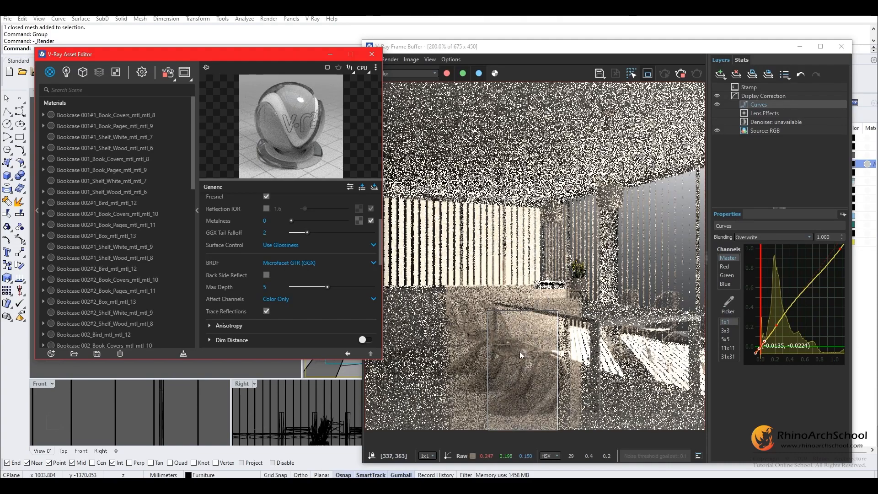
- Move the render region to the dining table, duplicate the Glass Seat material and rename the copy "Glass Table"
left_click_drag(655, 279, 550, 335)
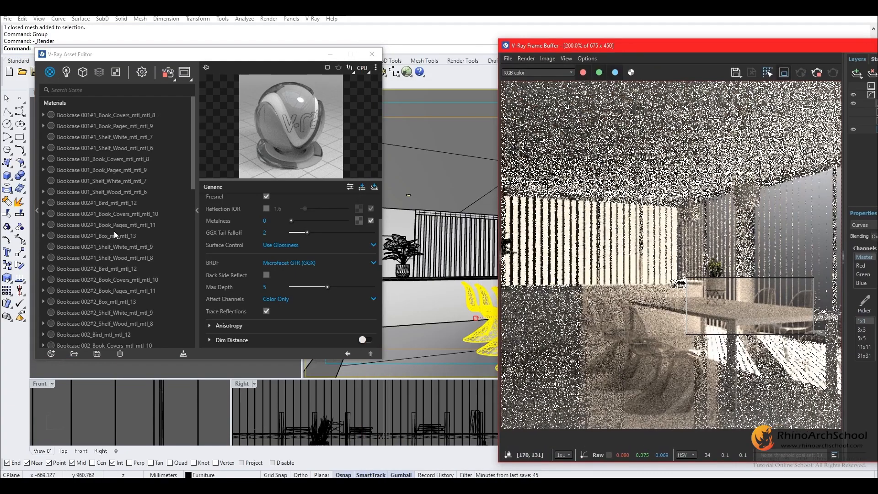
scroll(114, 231, "down", 5)
left_click(81, 205)
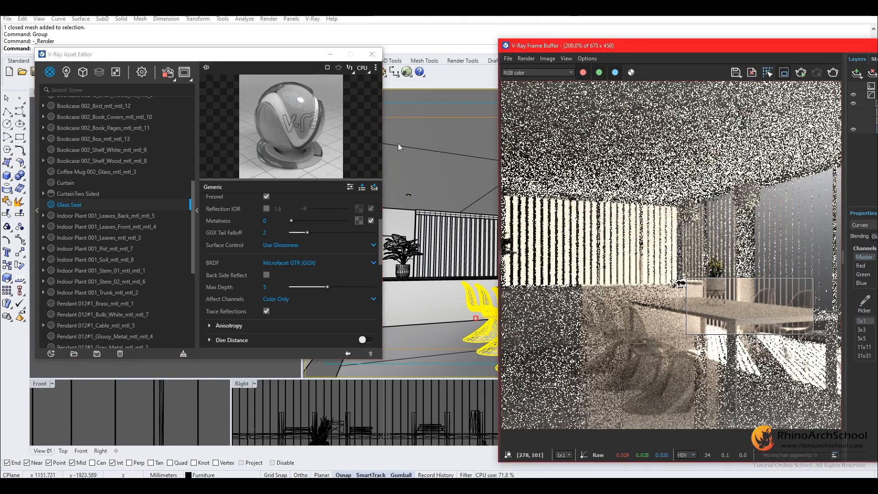
right_click(76, 205)
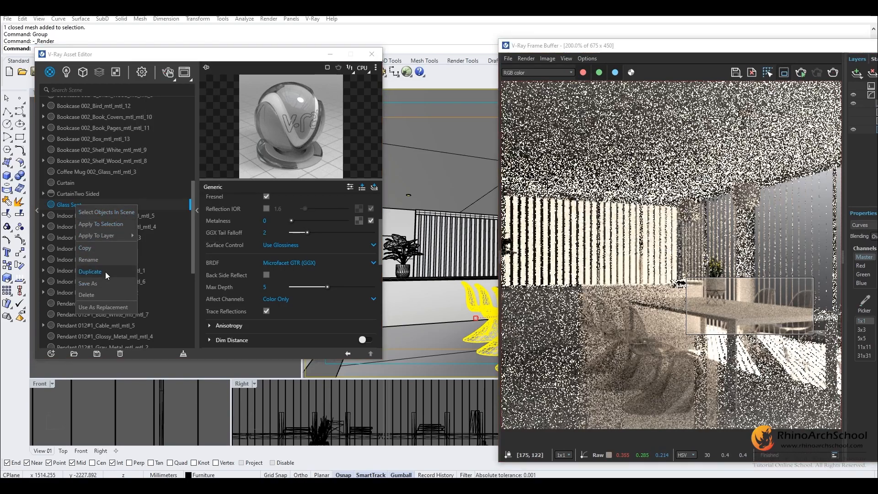
left_click(105, 272)
left_click(71, 218)
double_click(82, 215)
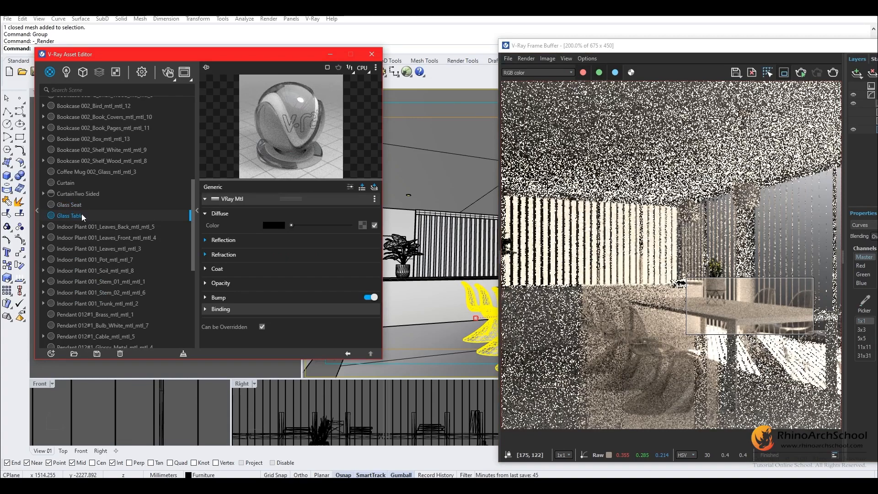
- Select the dining table's top and frame pieces and apply the Glass Table material to them
left_click_drag(674, 46, 665, 345)
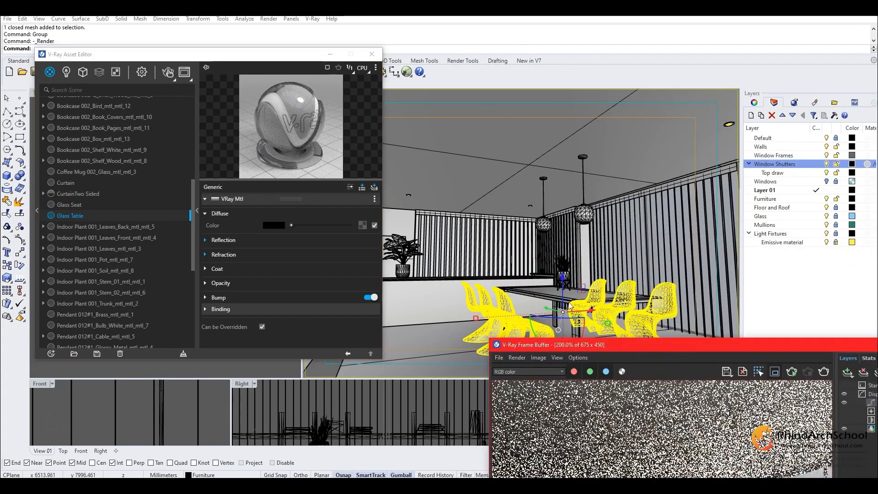
left_click(567, 300)
left_click(593, 292)
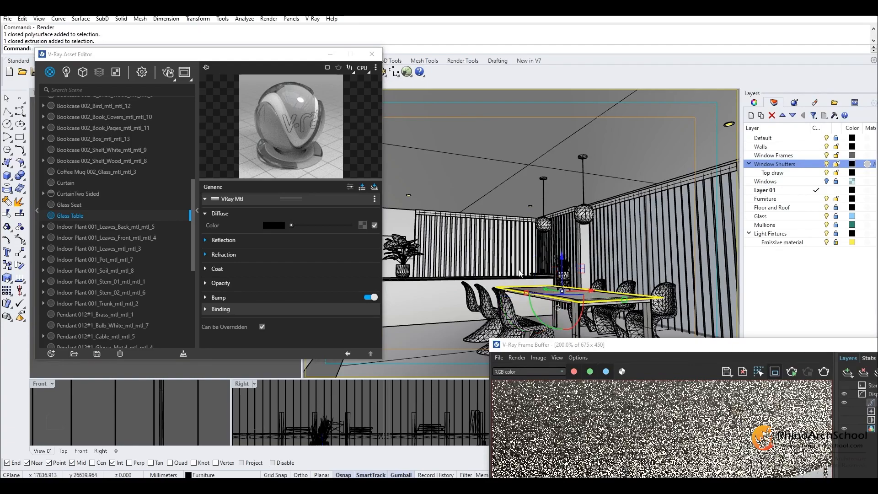
right_click(81, 216)
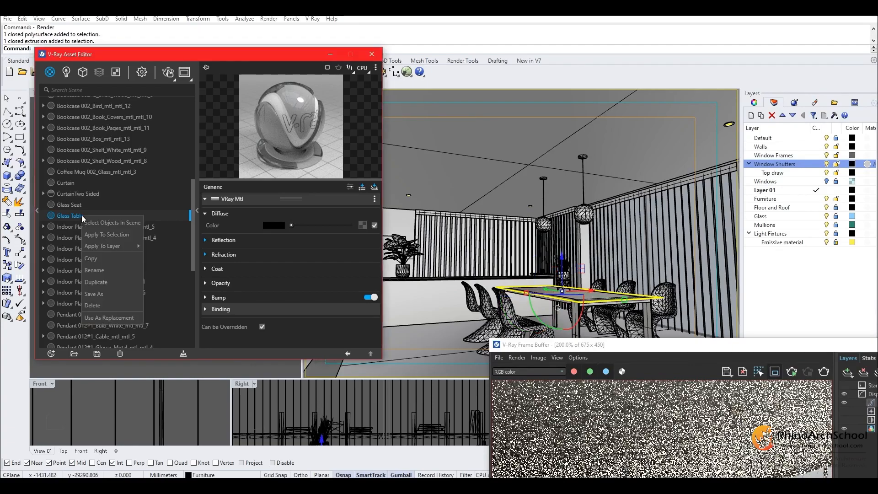
left_click(106, 235)
left_click_drag(619, 350, 523, 58)
- Give Glass Table a pale green coat color with hue 0.434 and saturation 0.313, and set its Coat Amount to 0.42
left_click(215, 269)
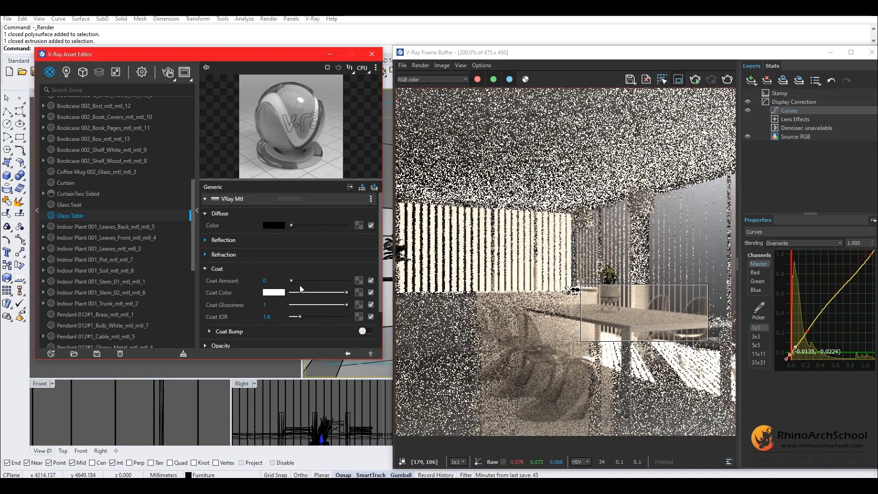
left_click_drag(301, 281, 349, 282)
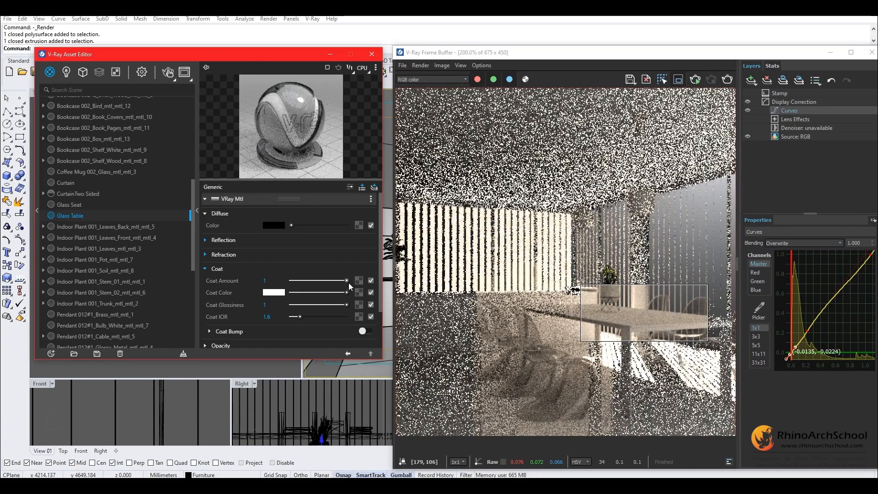
left_click(275, 292)
left_click_drag(421, 208, 421, 232)
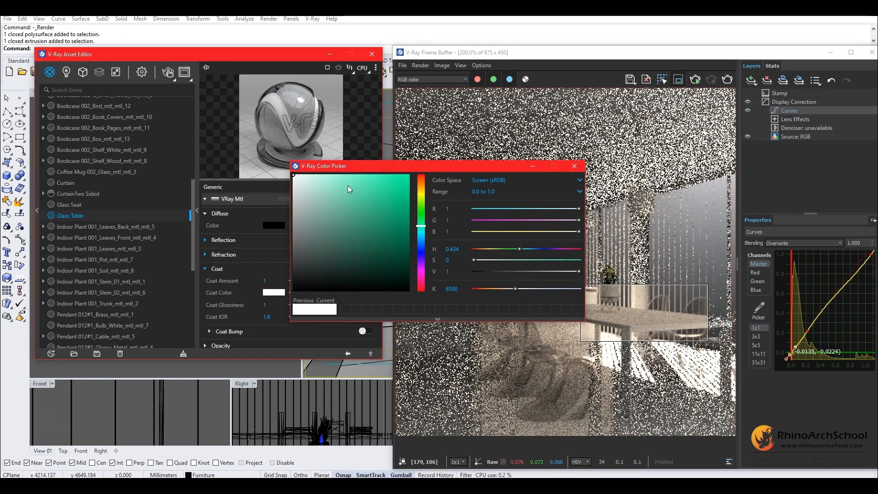
left_click_drag(347, 188, 330, 175)
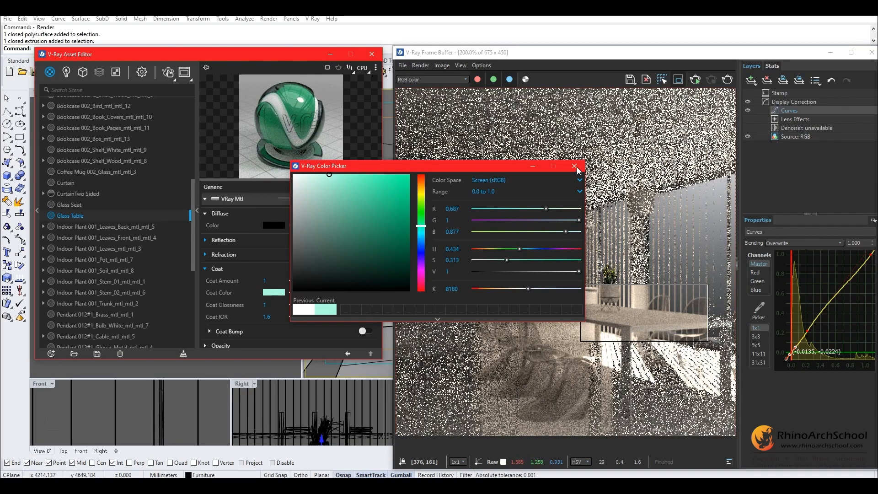
left_click(574, 166)
left_click_drag(337, 279, 314, 281)
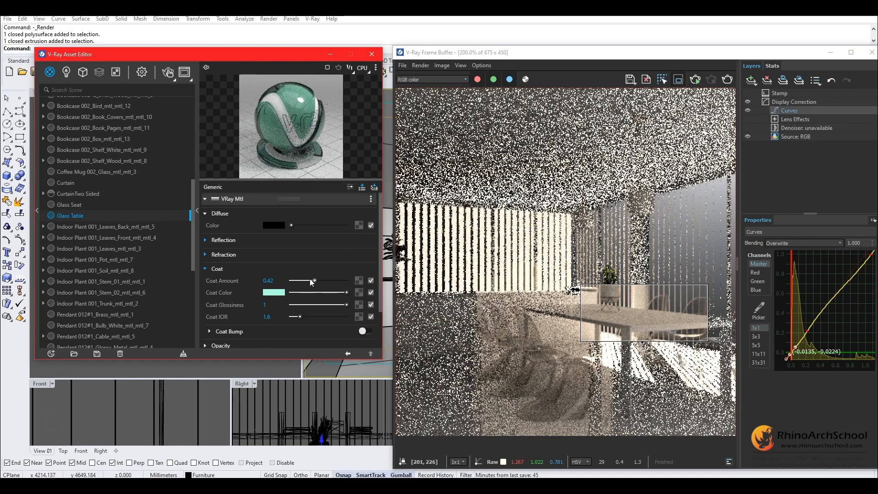
- Re-enable Interactive in the render settings and start the interactive render
left_click(142, 71)
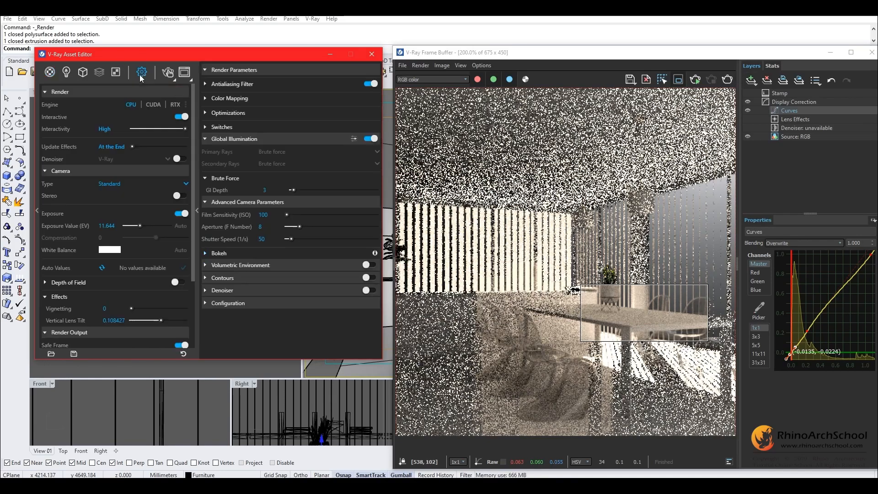
left_click(727, 80)
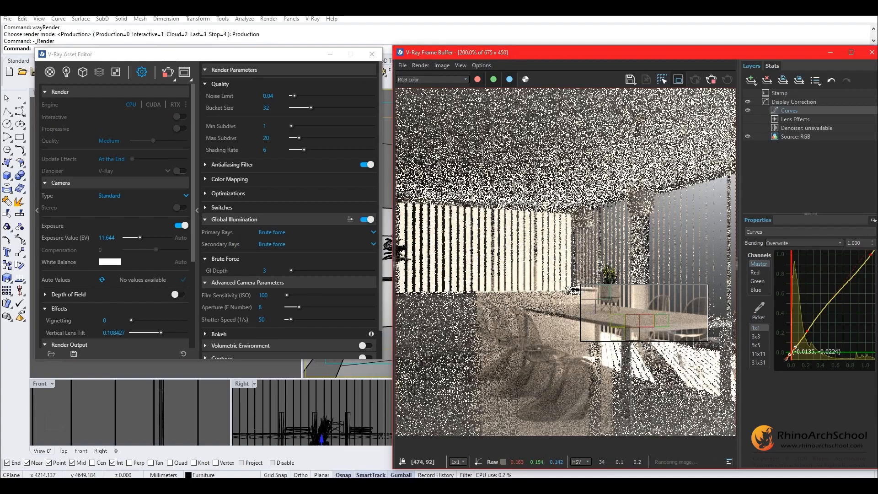
left_click(871, 52)
left_click(177, 116)
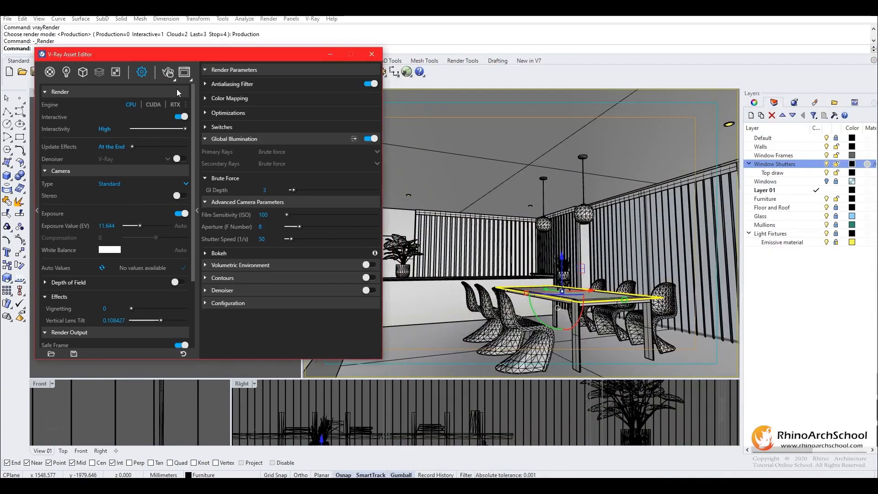
left_click(161, 78)
left_click(168, 94)
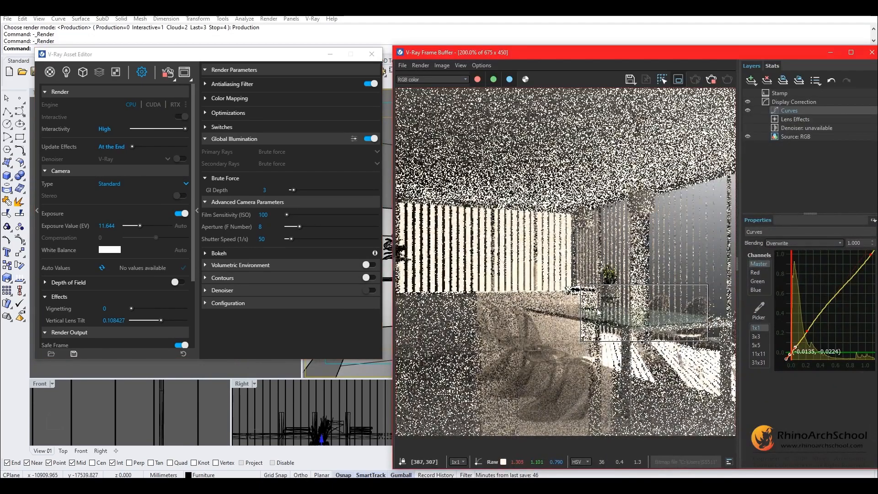
- Redraw the render region so that it covers the whole dining table
scroll(658, 318, "up", 1)
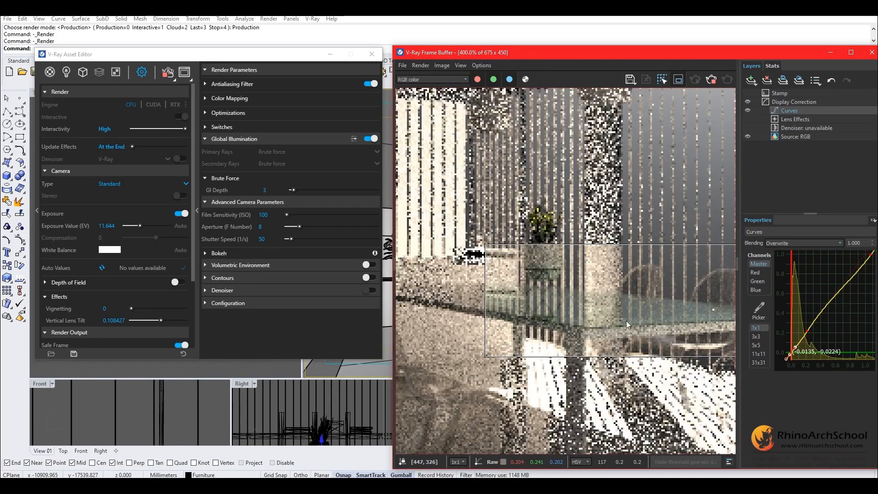
scroll(517, 287, "down", 1)
left_click_drag(673, 297, 429, 345)
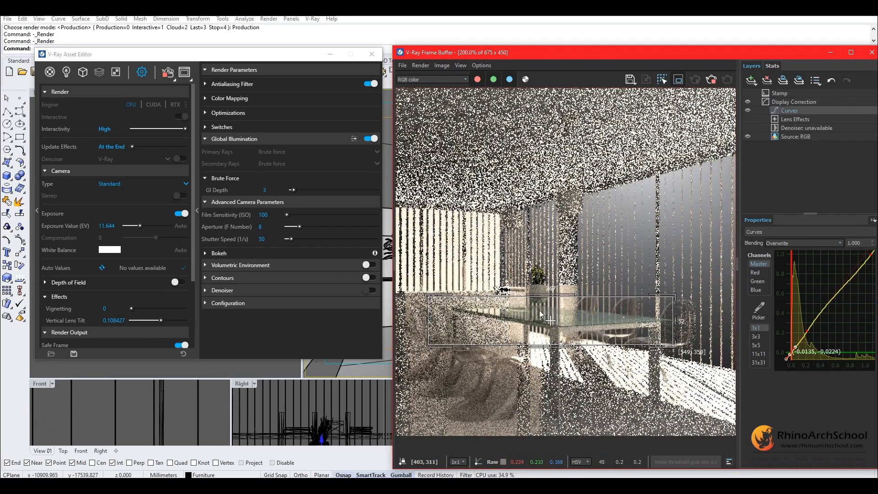
scroll(540, 316, "up", 1)
scroll(540, 317, "down", 1)
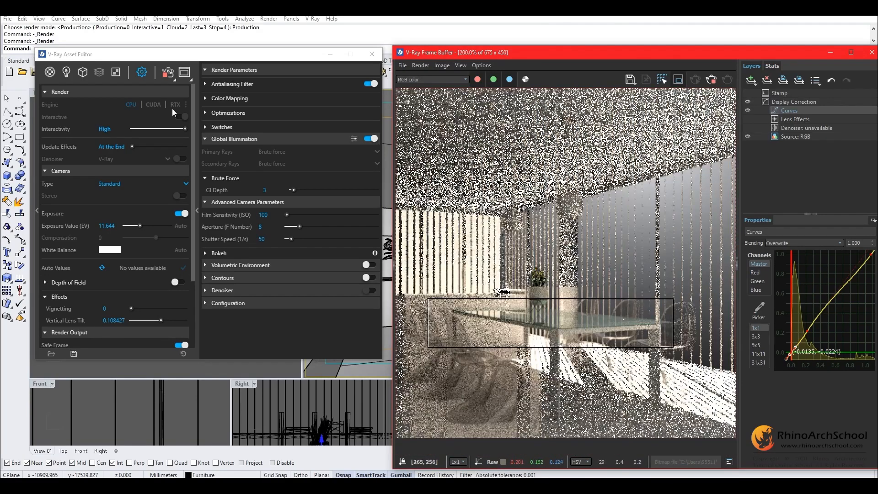
- Try a Coat Amount of 0.64 on Glass Table, adjust its refraction color slightly, and set the Coat Amount to 0.44
left_click(50, 72)
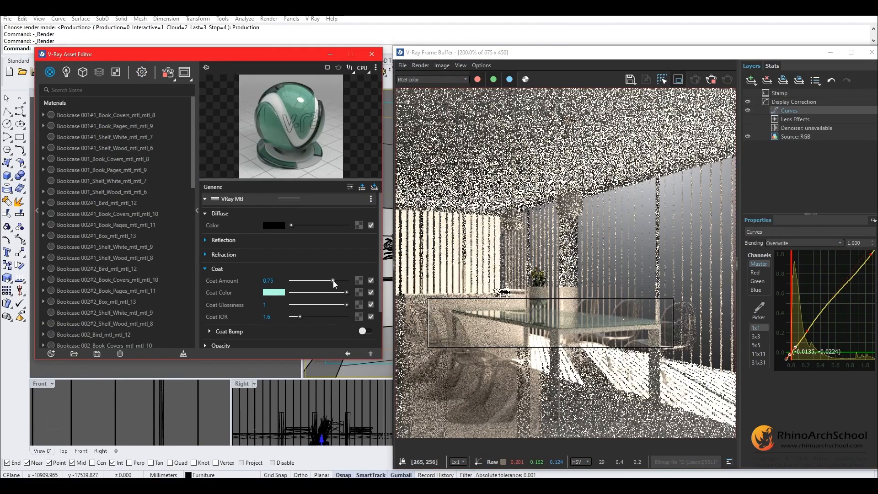
left_click_drag(333, 281, 327, 279)
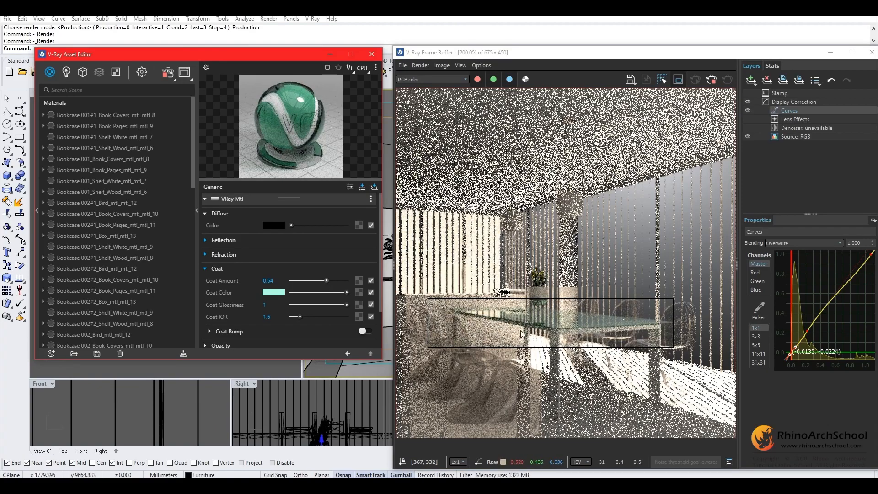
left_click(206, 255)
left_click_drag(336, 266, 342, 265)
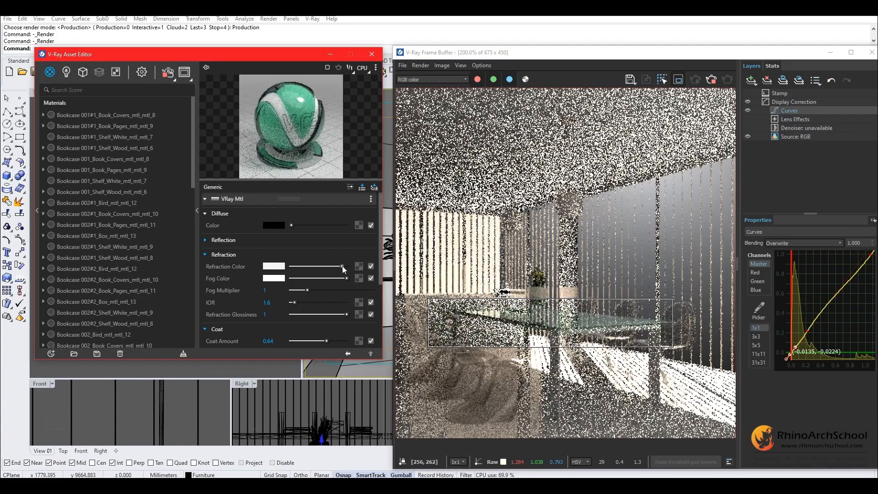
left_click(222, 239)
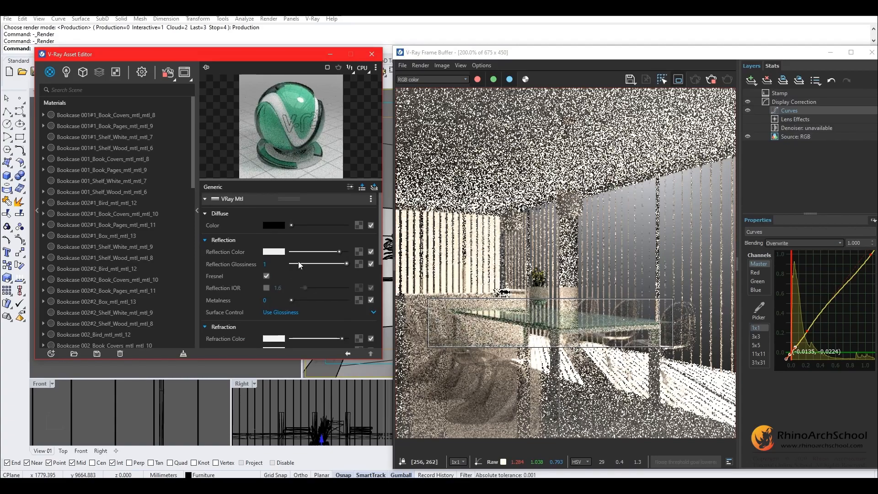
scroll(302, 264, "down", 3)
left_click_drag(315, 277, 316, 276)
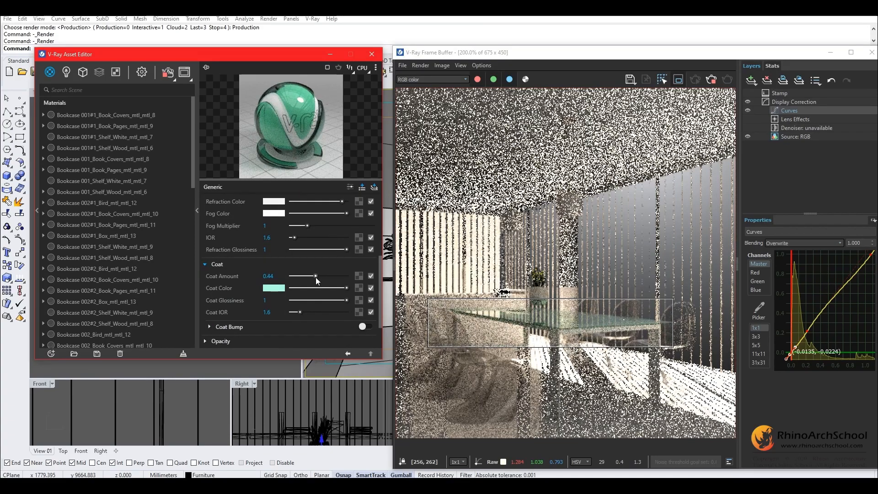
- Shift the Glass Table coat color slightly toward green, to hue 0.427
left_click(267, 289)
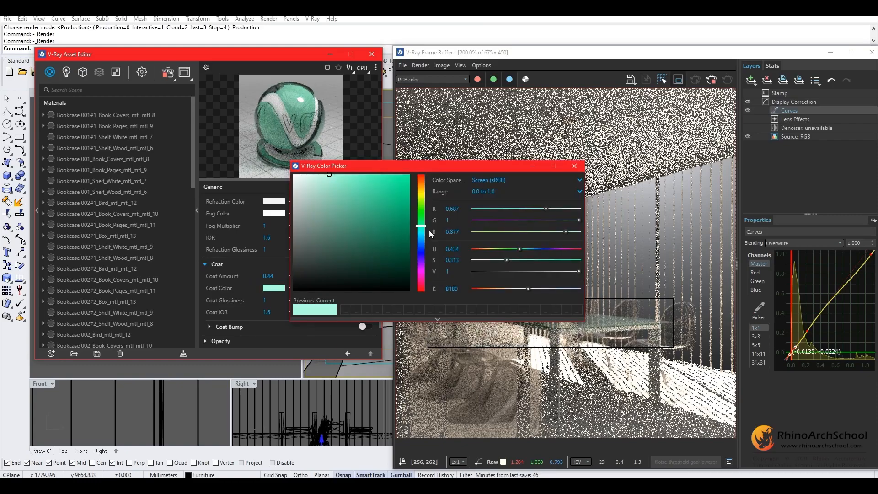
left_click_drag(420, 225, 421, 226)
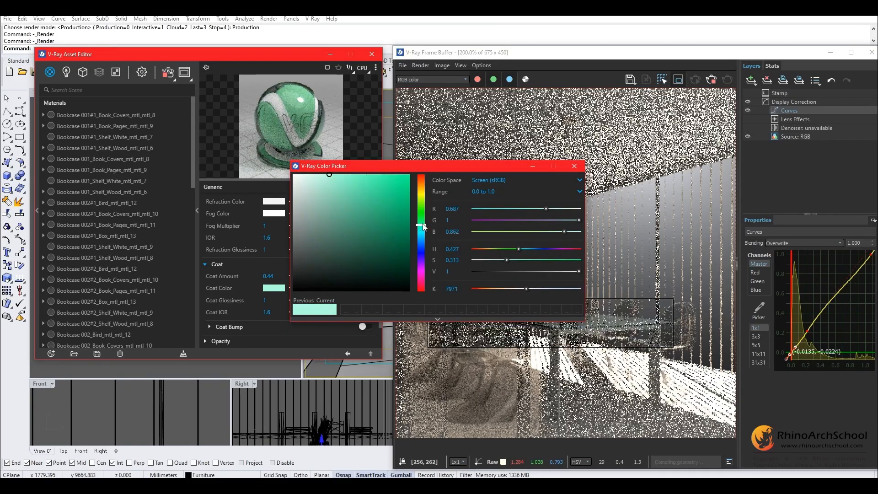
left_click(574, 166)
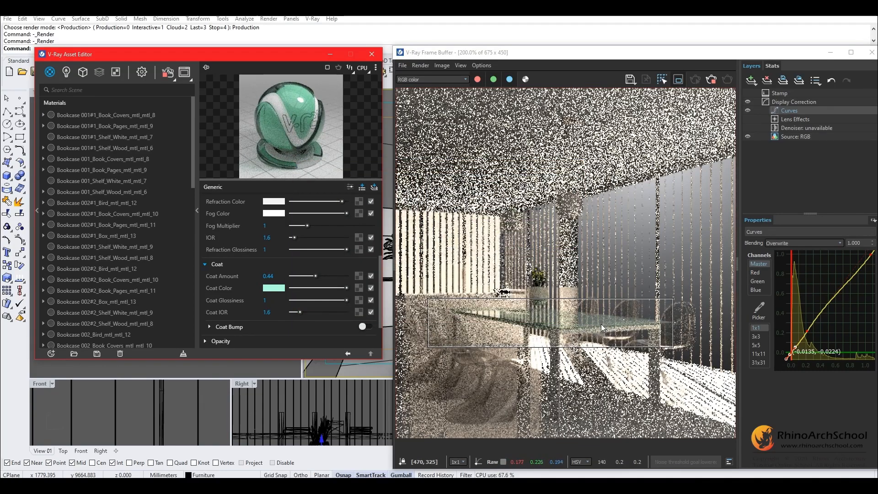
- Stop the interactive render and close the frame buffer
scroll(641, 297, "down", 1)
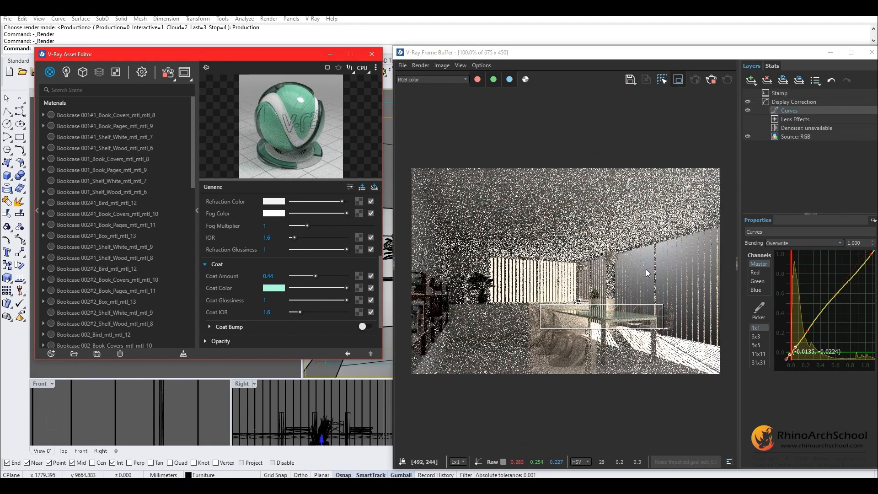
left_click(708, 81)
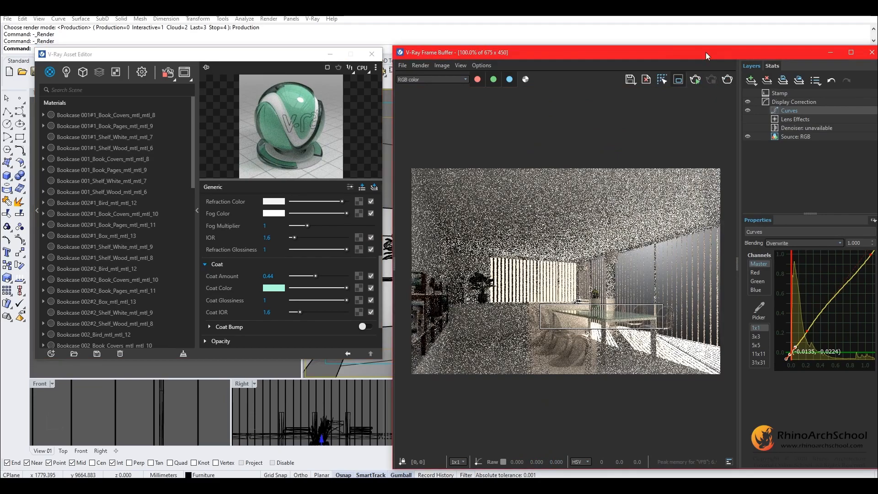
left_click_drag(706, 52, 569, 70)
left_click(734, 67)
left_click_drag(293, 57, 178, 166)
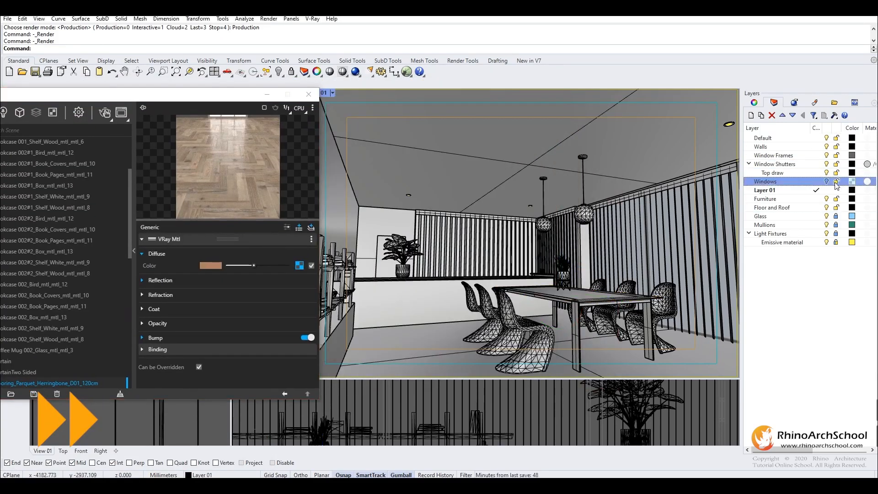
- Select the ceiling, switch the View 01 viewport to Rendered display and show the texture mapping properties
left_click(476, 169)
left_click_drag(245, 94, 208, 94)
left_click(332, 93)
left_click(333, 147)
left_click(754, 102)
left_click(782, 116)
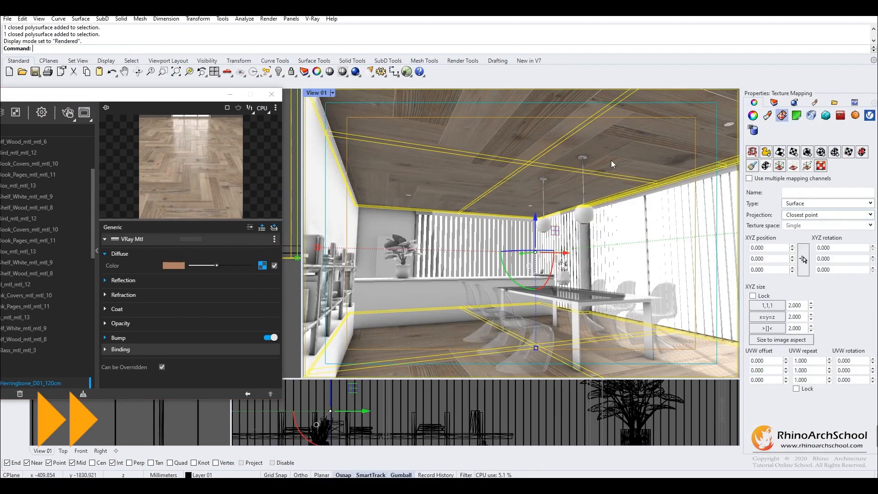
- Give the floor Box texture mapping with Single texture space and a locked XYZ size of 1000, and save the file
left_click(631, 343)
left_click(801, 206)
left_click(798, 228)
key("ctrl+s")
left_click(766, 295)
double_click(800, 305)
type("1500")
key("Return")
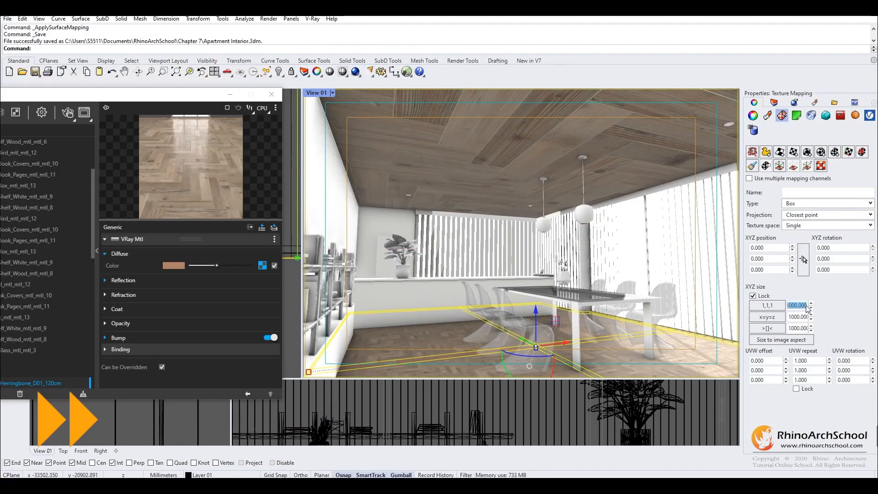
- Select the counter and the adjoining walls, keeping the viewport in Rendered display
left_click(412, 297)
left_click(333, 93)
left_click(346, 237)
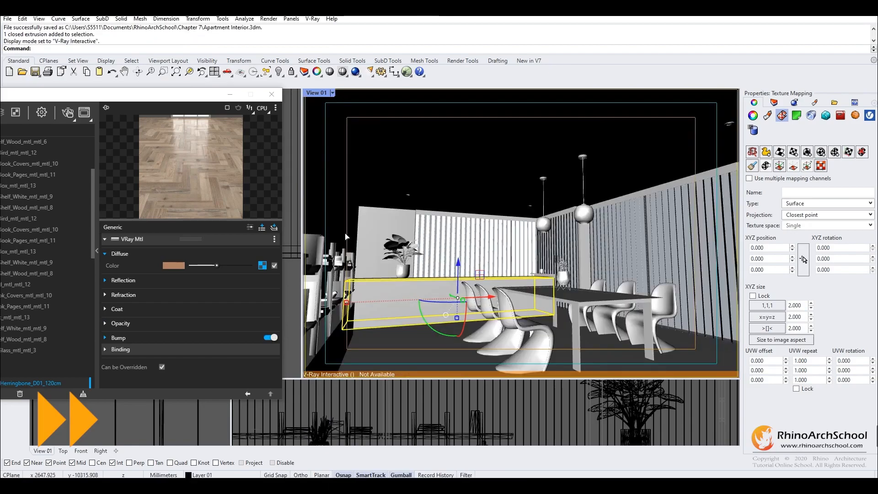
left_click(333, 93)
left_click(348, 147)
left_click(346, 236, "shift")
left_click(376, 222, "shift")
scroll(541, 242, "up", 5)
left_click(603, 240, "shift")
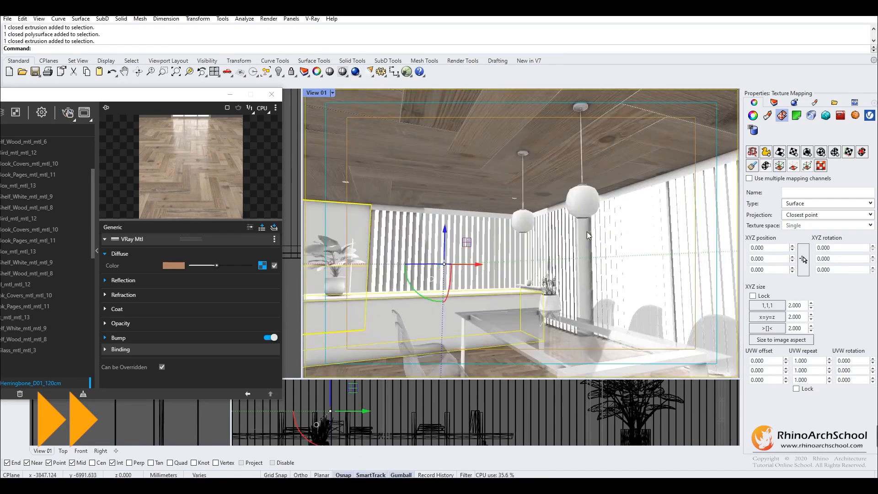
scroll(517, 265, "down", 4)
- Add the column, remaining walls and table frame to the selection and group the selected objects
left_click(542, 219, "shift")
left_click(659, 319, "shift")
left_click(659, 319, "ctrl")
left_click(487, 292, "shift")
right_click_drag(659, 320, 548, 261)
left_click(508, 317)
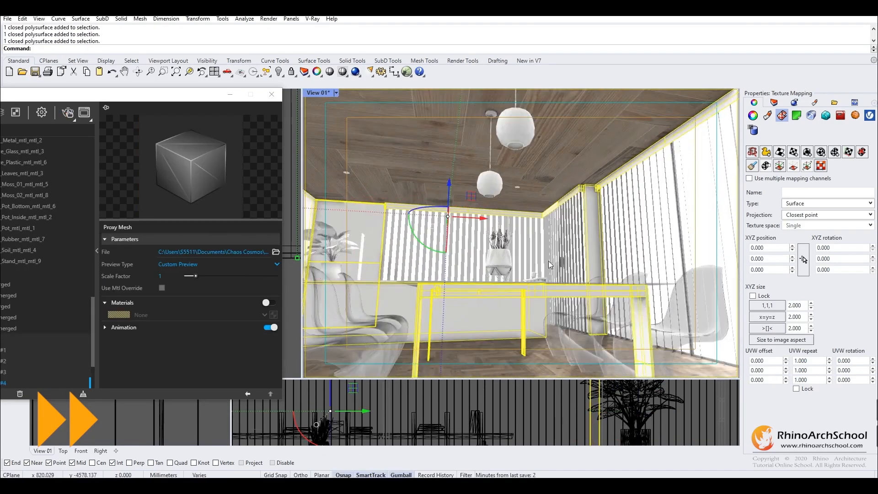
left_click(379, 316, "shift")
key("ctrl+g")
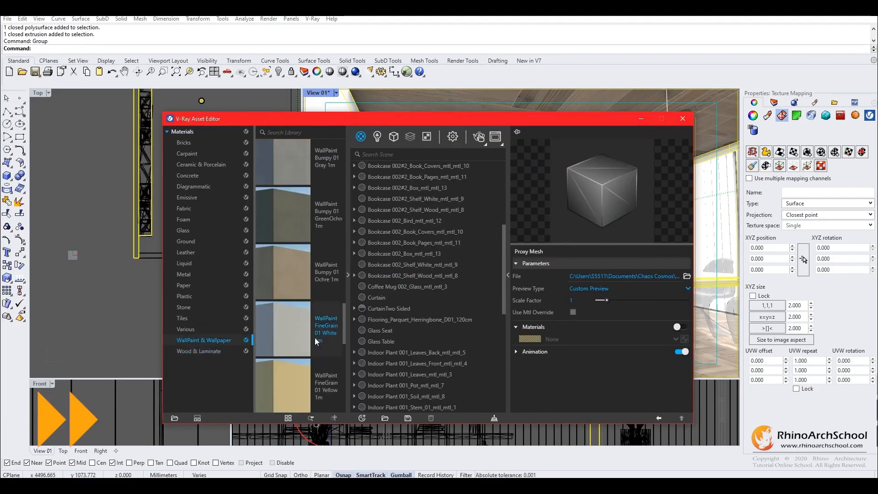
- Add the WallPaint FineGrain 01 White 1m library material to the scene for the grouped walls
left_click_drag(315, 338, 645, 295)
left_click_drag(428, 118, 89, 110)
left_click(335, 93)
left_click(462, 429)
key("Delete")
- Select the countertop and bring in the Tiles Simple 03 100cm library material for it
left_click(437, 276)
left_click_drag(275, 110, 455, 100)
left_click(19, 299)
left_click_drag(119, 252, 263, 289)
left_click_drag(275, 100, 43, 159)
- Apply texture mapping to the countertop with type Box, Single texture space and an XYZ size of 500
left_click(780, 152)
left_click(827, 203)
left_click(792, 222)
double_click(796, 305)
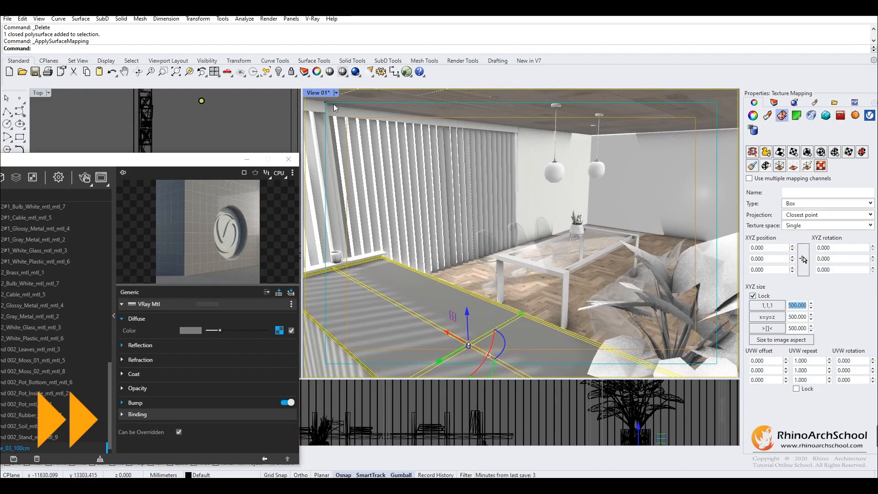
- Restore the saved View 01 camera and render the apartment interior interactively
left_click(332, 93)
left_click(462, 430)
left_click(542, 227)
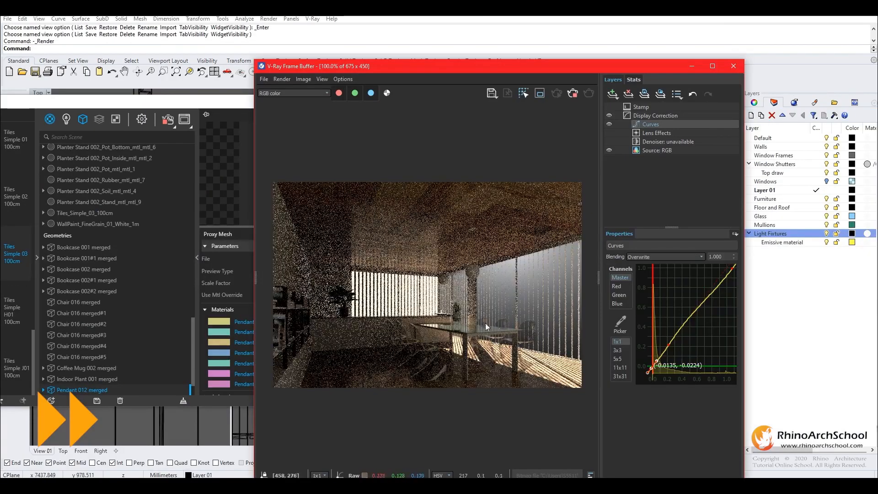
left_click_drag(320, 59, 250, 217)
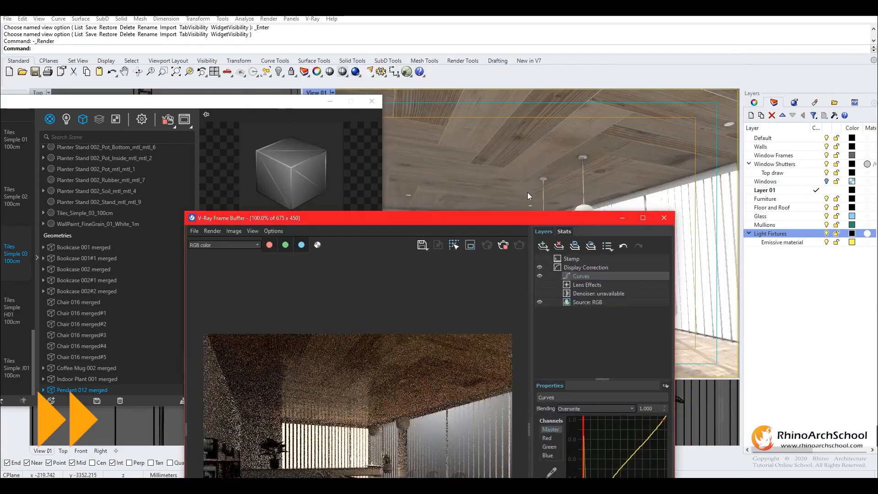
- Apply the WallPaint_FineGrain_01_White_1m material to the selected ceiling
left_click(50, 118)
mouse_move(192, 338)
left_mouse_down()
mouse_move(202, 249)
mouse_move(193, 341)
left_mouse_up()
right_click(75, 391)
left_click(110, 302)
left_click_drag(440, 217, 635, 51)
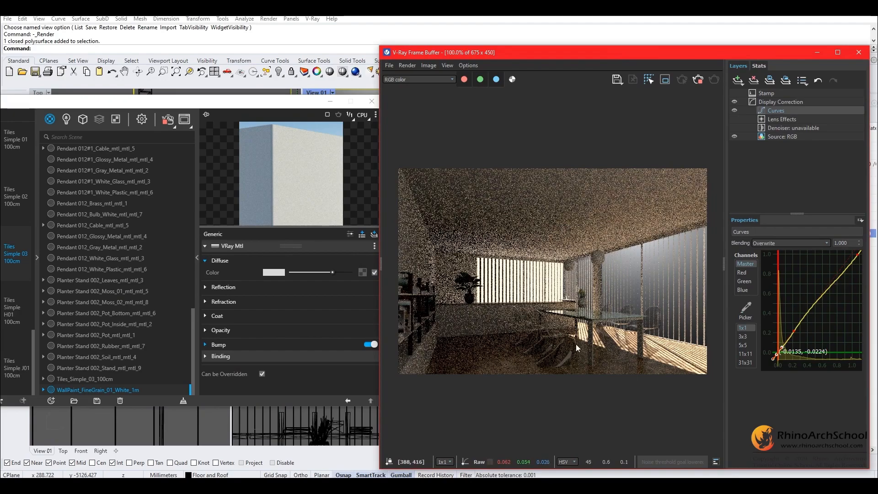
- Set the Rectangle Light's intensity to 20
left_click(69, 120)
type("20")
key("Return")
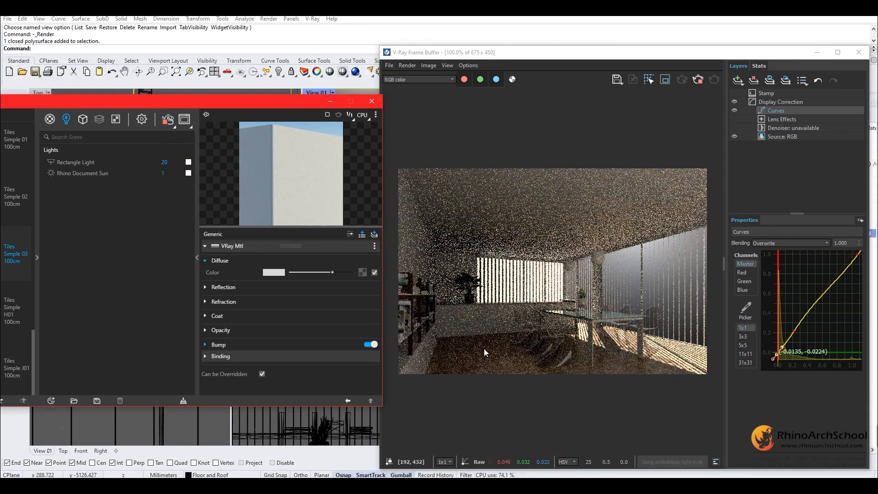
- Turn on the Windows layer so its geometry is included in the interactive render
left_click_drag(696, 57, 445, 109)
left_click(827, 182)
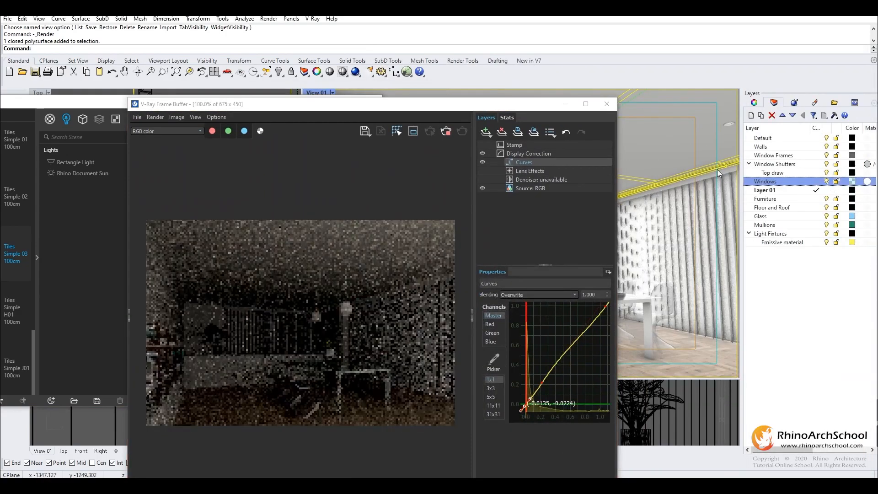
left_click_drag(380, 105, 595, 101)
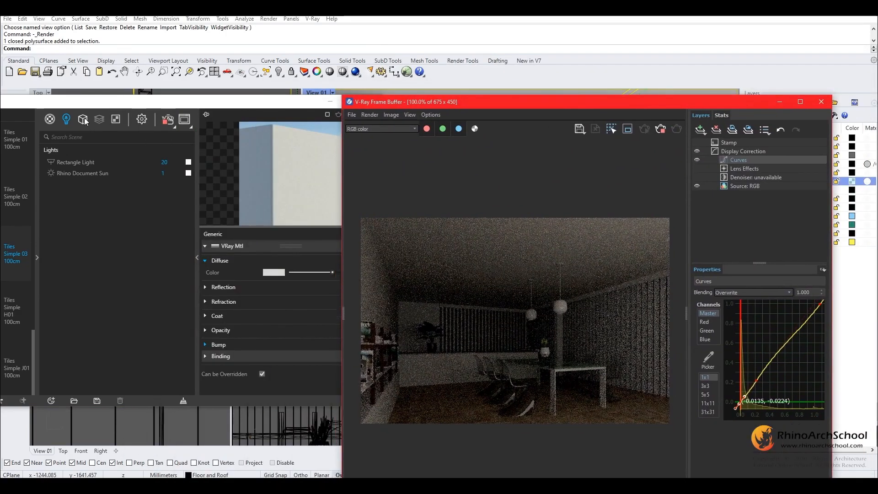
- Add the Glass Window Neutral material from the Glass library category to the scene
left_click_drag(79, 104, 122, 99)
left_click(93, 117)
scroll(162, 191, "down", 15)
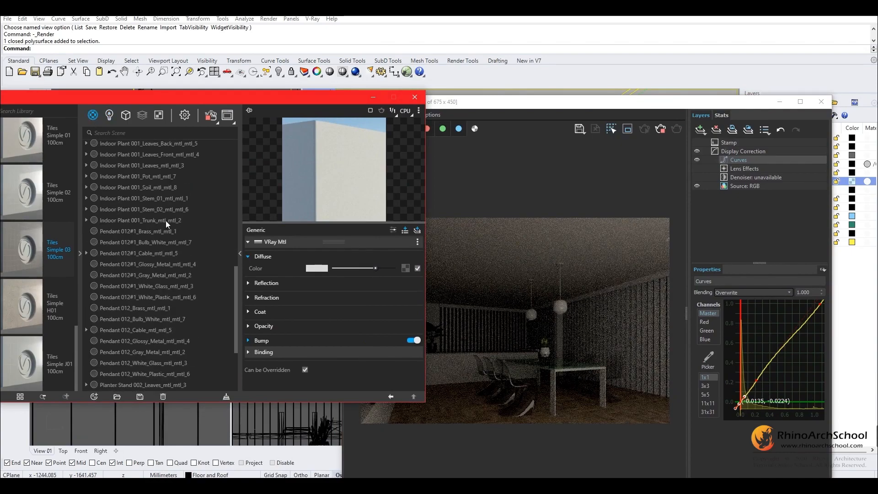
scroll(133, 280, "up", 10)
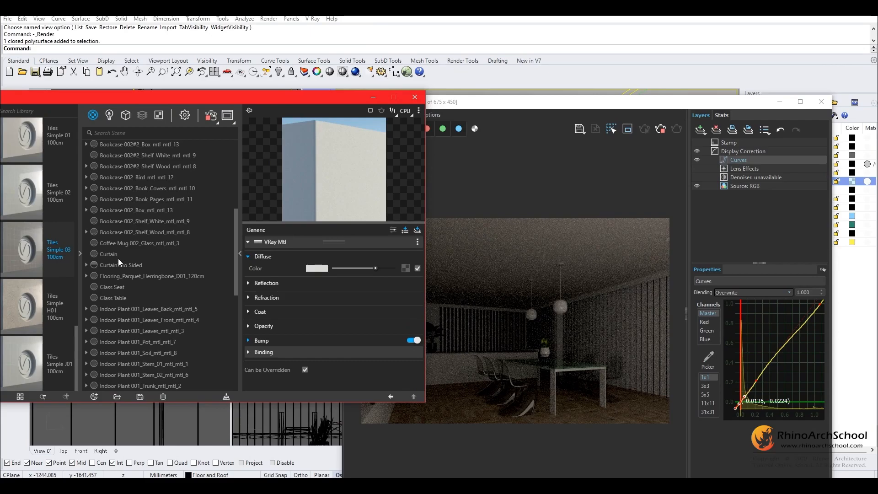
left_click_drag(213, 100, 359, 89)
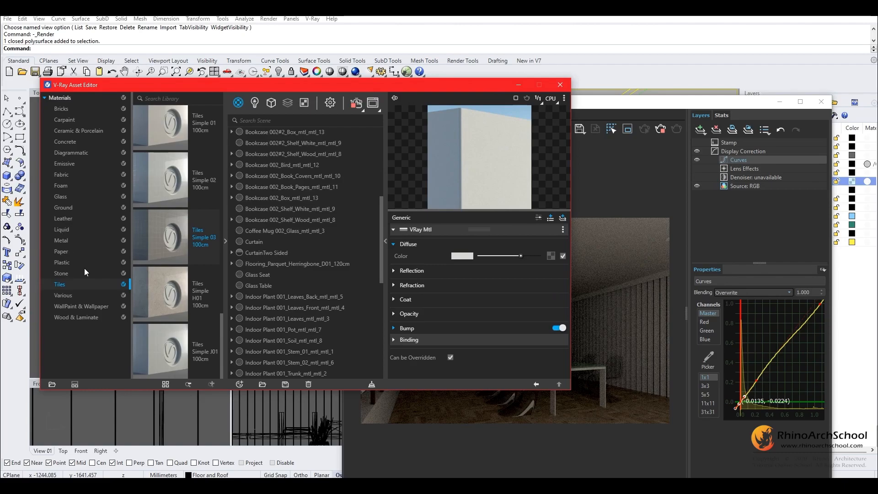
left_click(64, 197)
left_click_drag(218, 122, 215, 316)
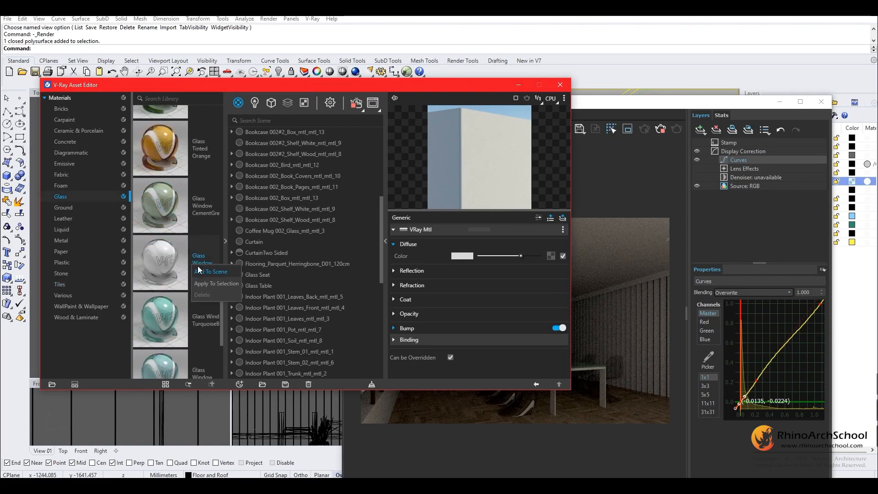
left_click_drag(201, 270, 273, 263)
- Apply the Glass_Window_Neutral material to the Windows layer
right_click(272, 298)
mouse_move(298, 222)
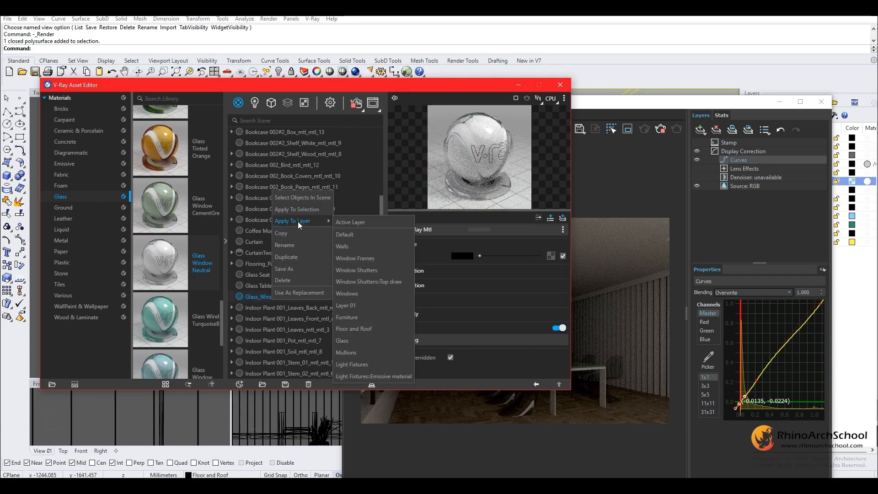
left_click(379, 293)
left_click_drag(466, 88, 224, 118)
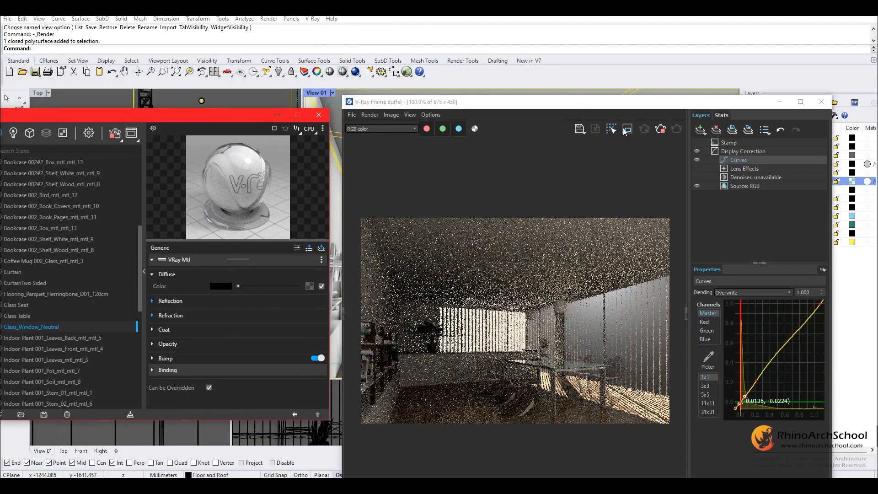
- Stop the interactive render, disable interactive and progressive rendering, and start a production render of View 01
left_click_drag(577, 106, 539, 29)
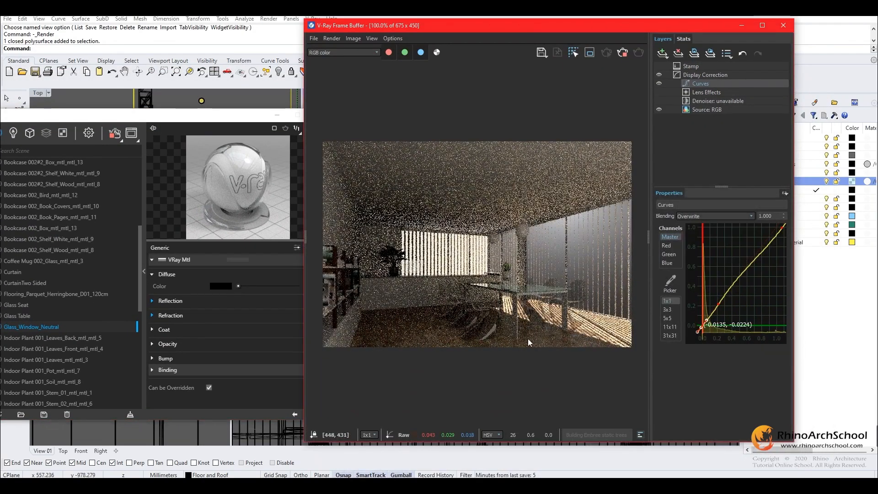
left_click(623, 55)
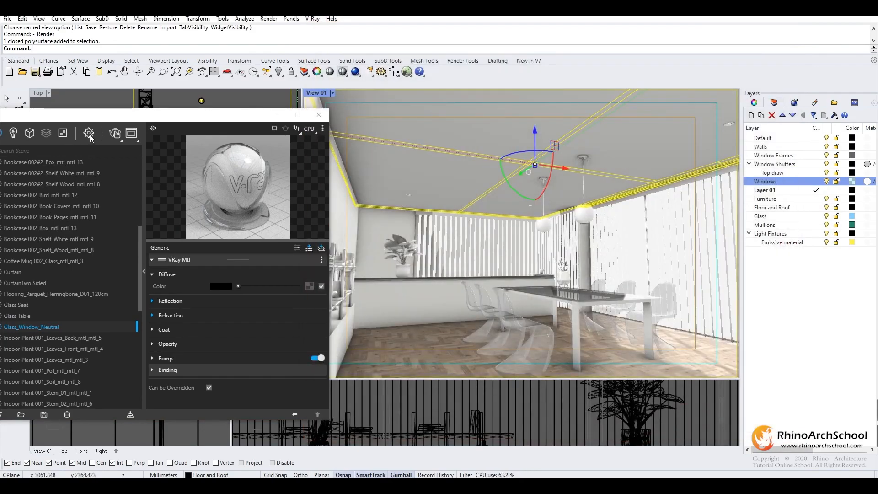
left_click(89, 134)
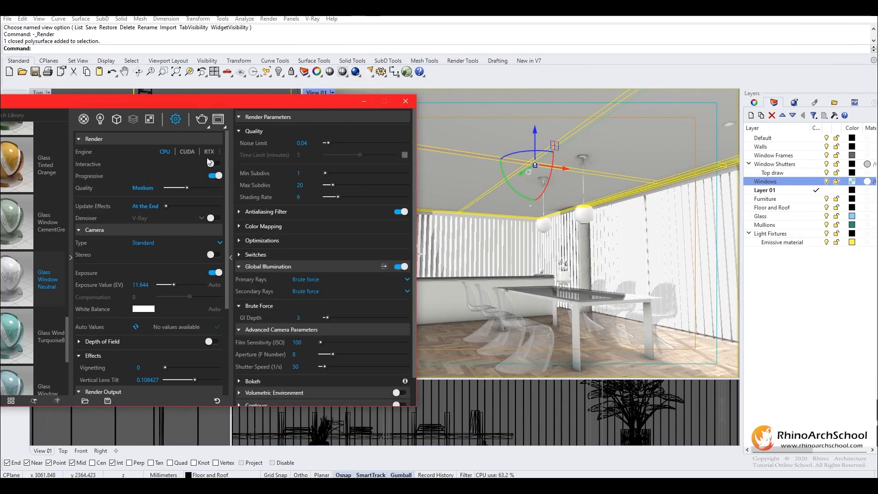
left_click(214, 175)
left_click(203, 119)
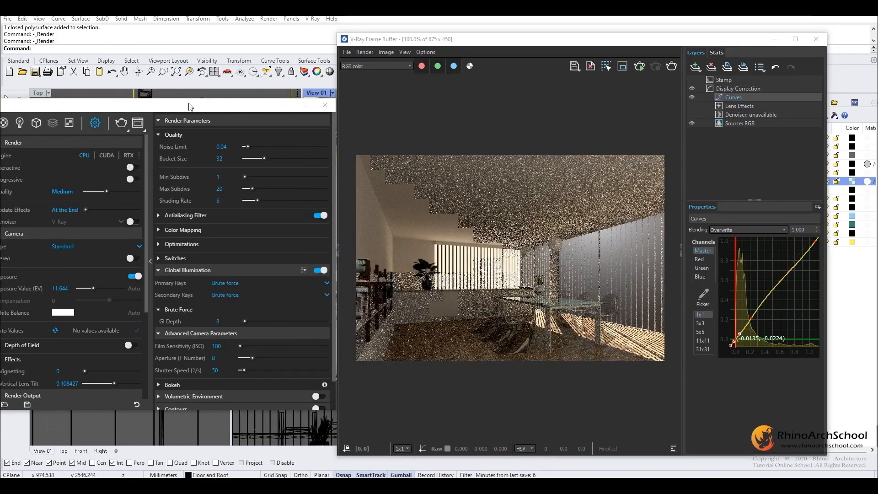
- Set the camera's shutter speed to 25 and render the interior again
left_click_drag(190, 107, 251, 93)
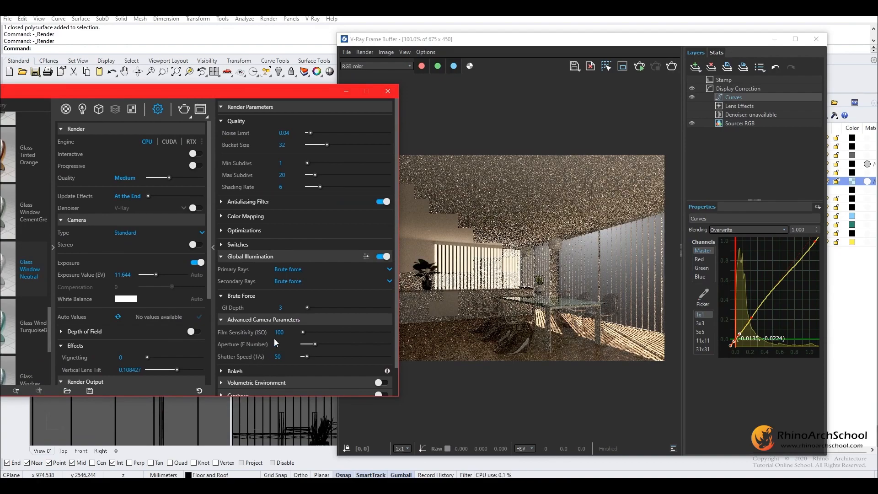
scroll(252, 286, "down", 1)
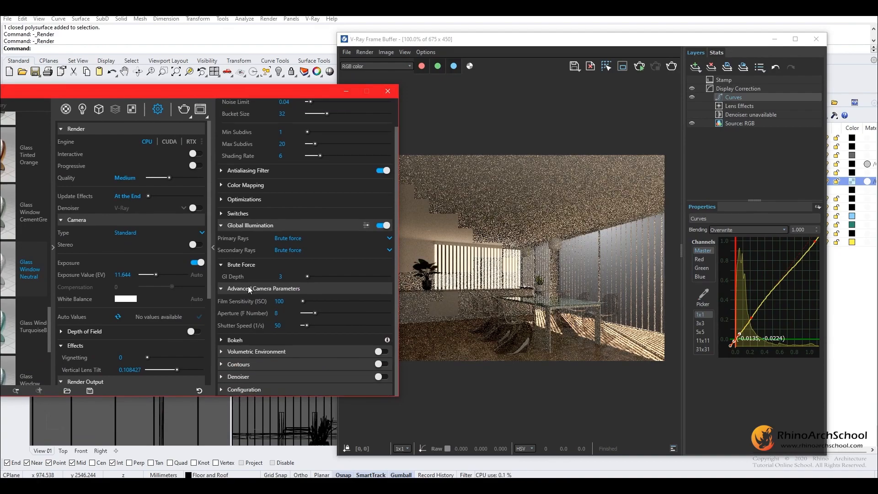
left_click(277, 325)
type("25")
key("Return")
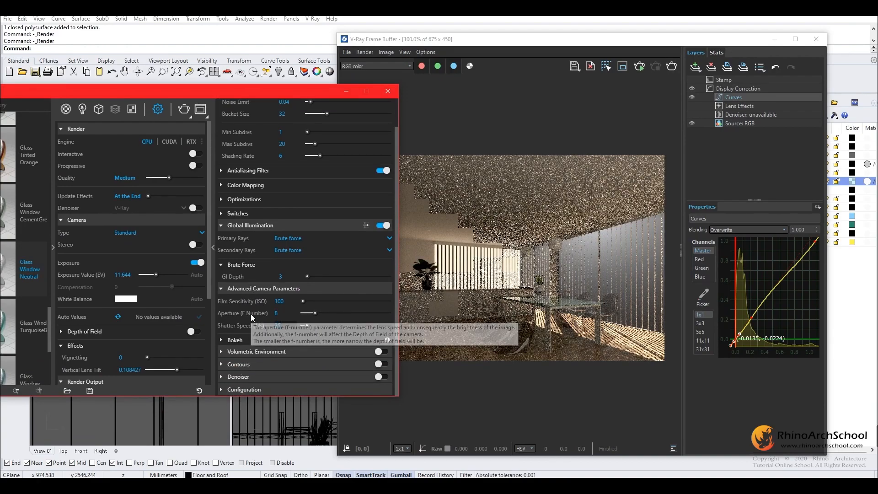
left_click(671, 67)
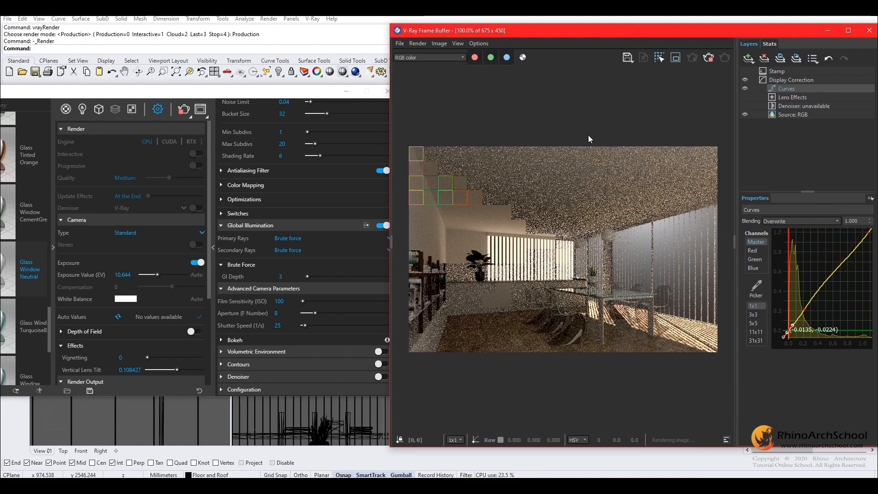
- Set the Rectangle Light's intensity to 50
left_click(82, 109)
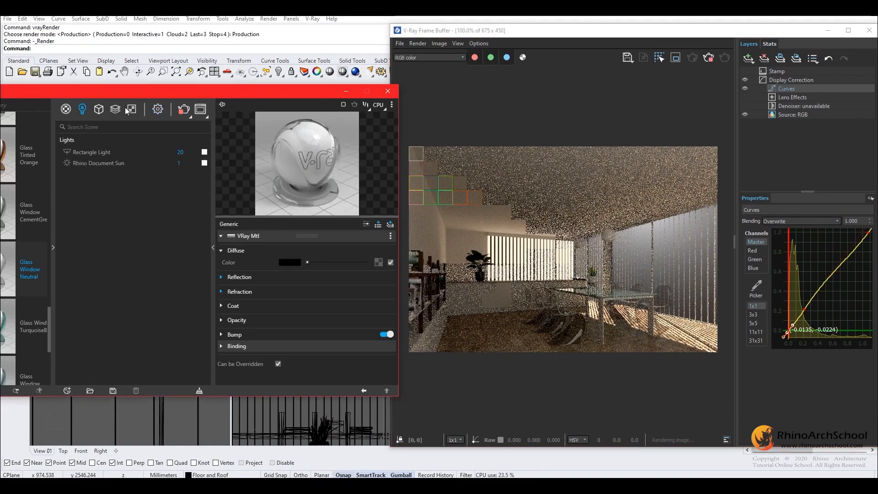
left_click(161, 110)
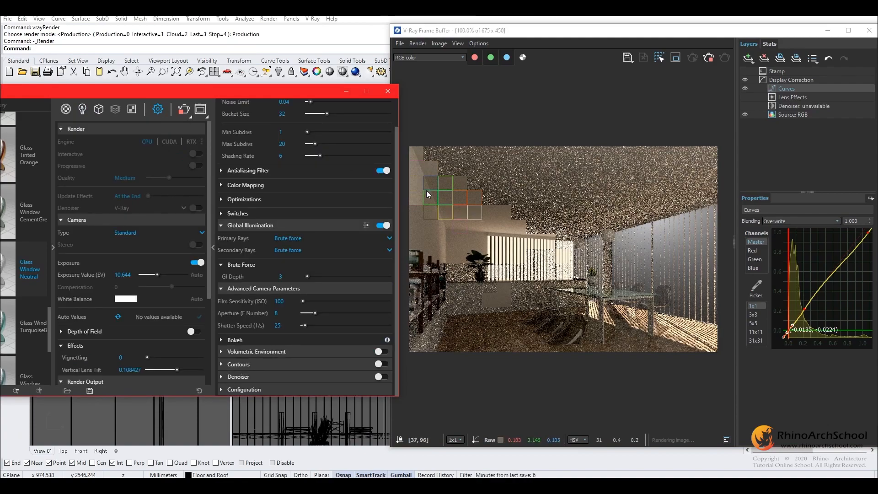
left_click(83, 109)
left_click(147, 149)
type("50")
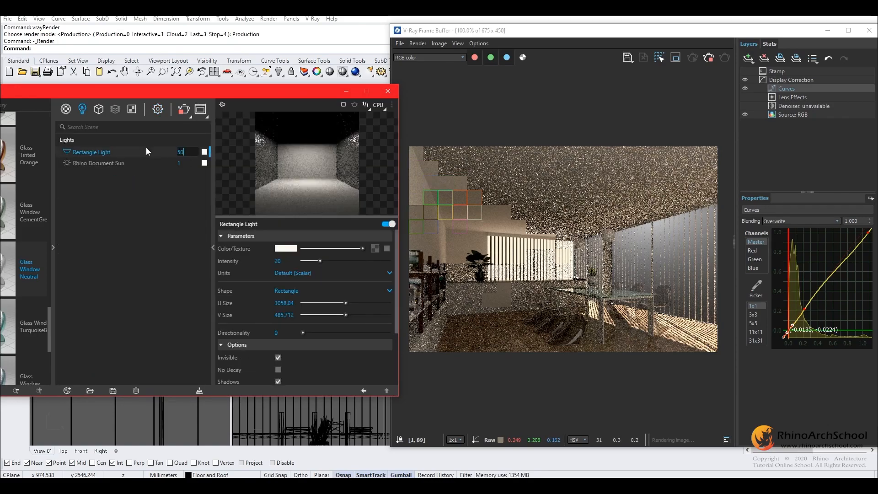